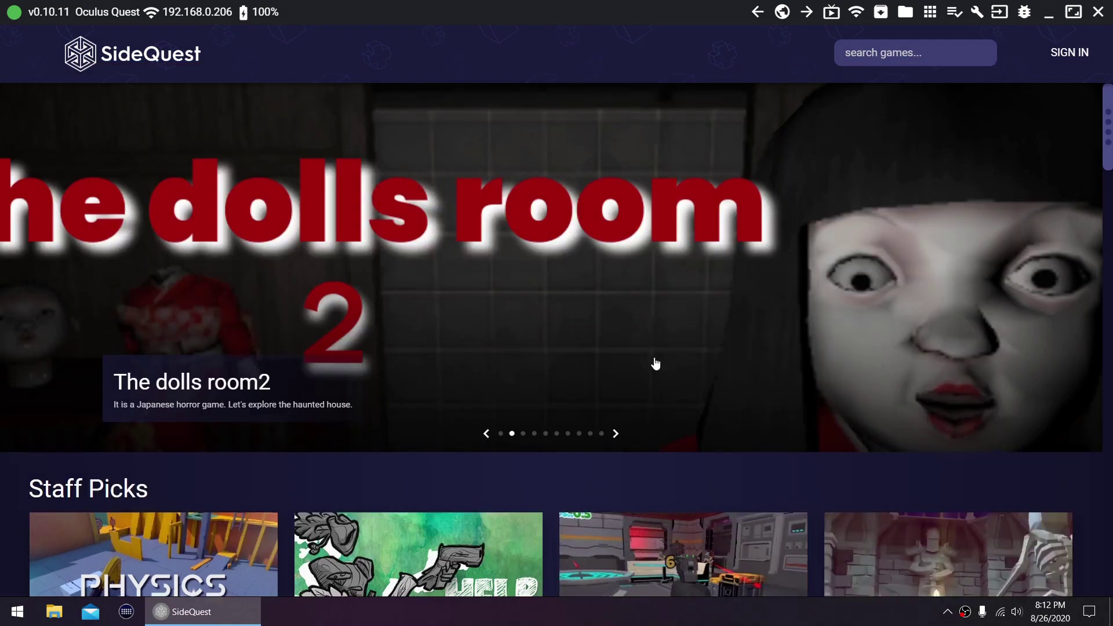
Scroll the home page past the banner and Staff Picks to the all games & apps grid
scroll(655, 363, down, 7)
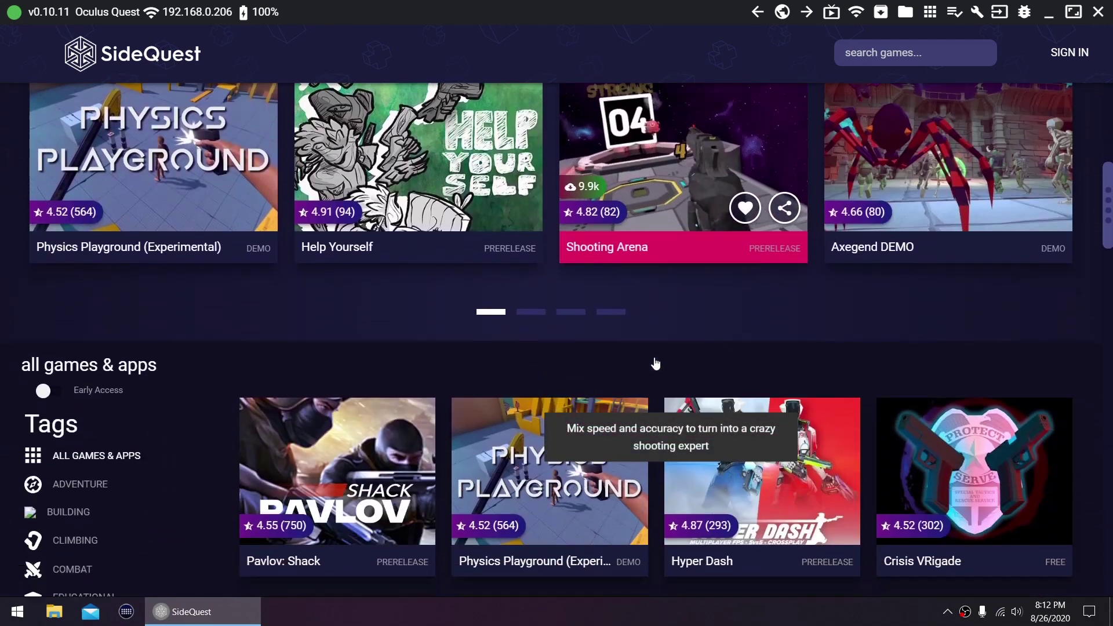
scroll(655, 364, down, 2)
scroll(655, 363, down, 2)
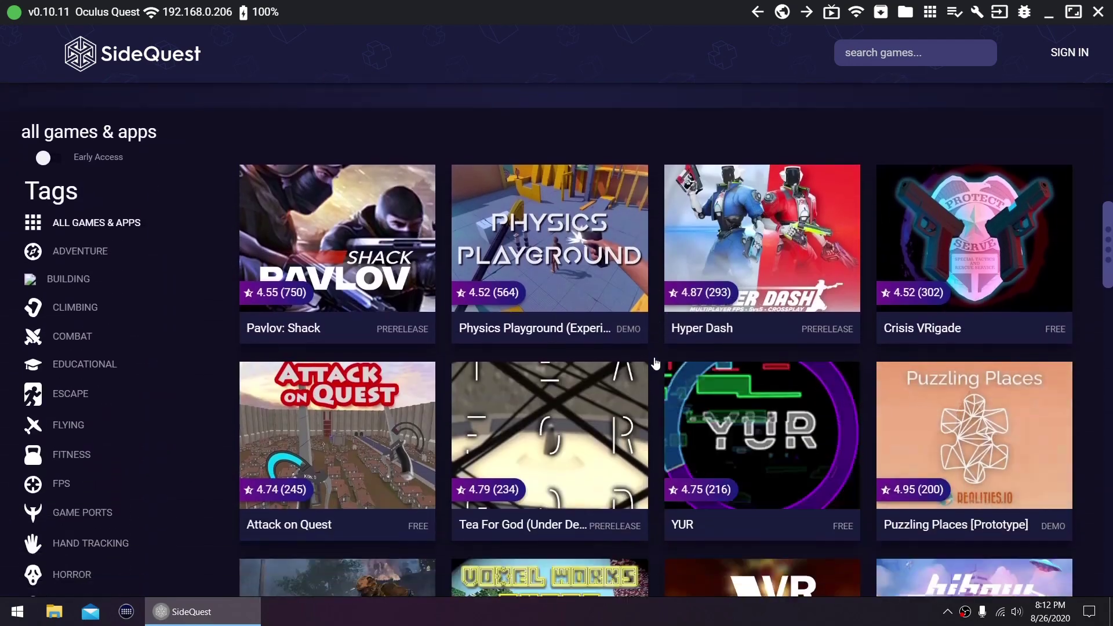
scroll(655, 363, down, 3)
scroll(655, 363, down, 3)
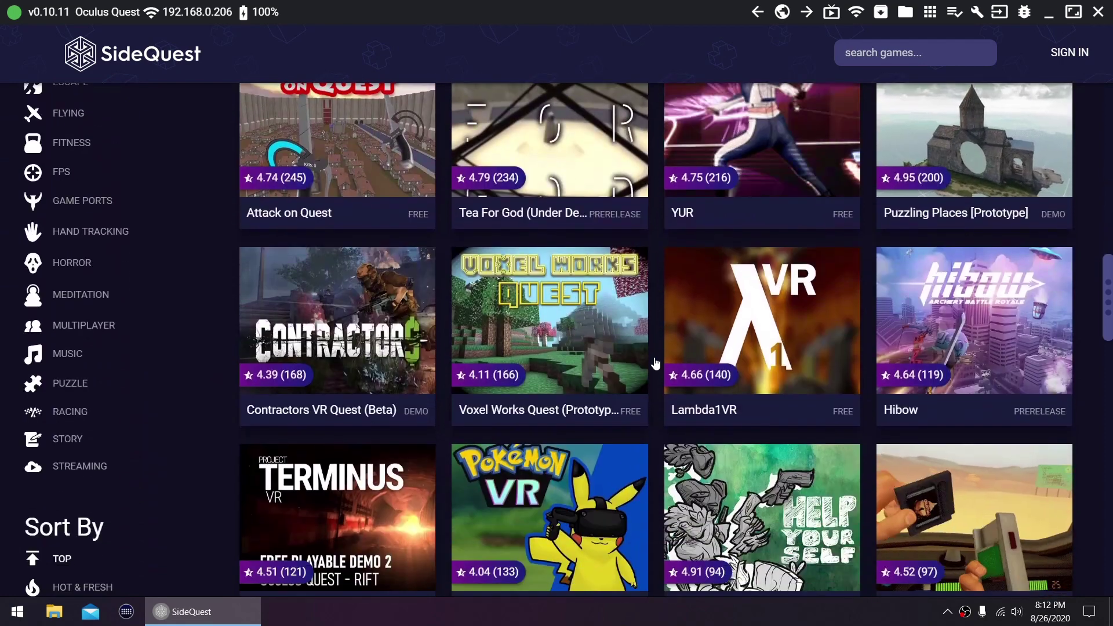
scroll(655, 364, down, 3)
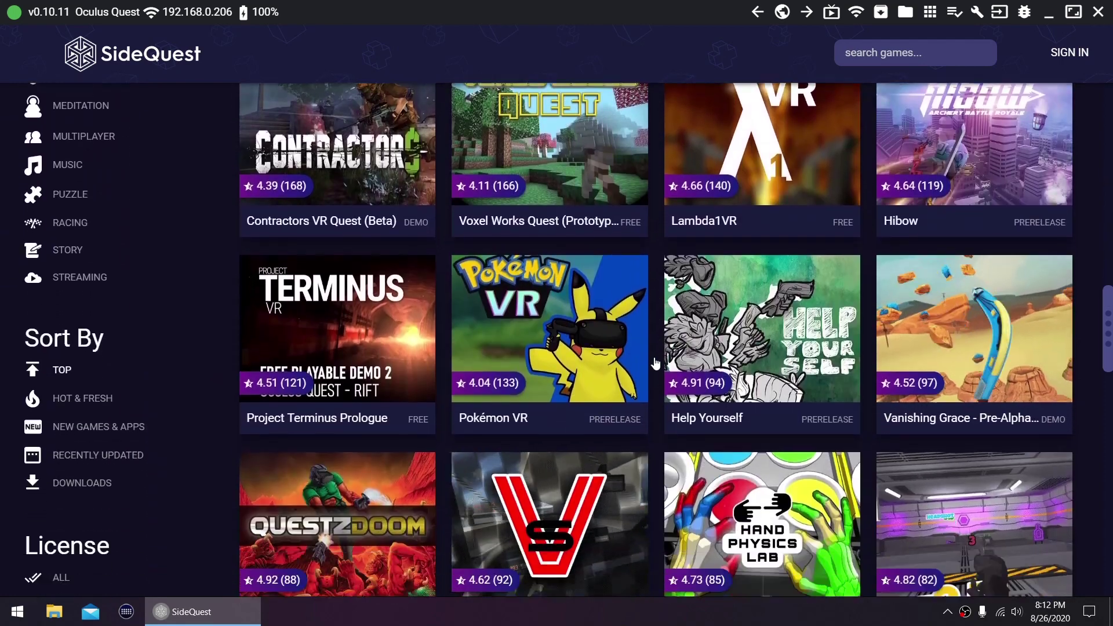
scroll(655, 364, down, 4)
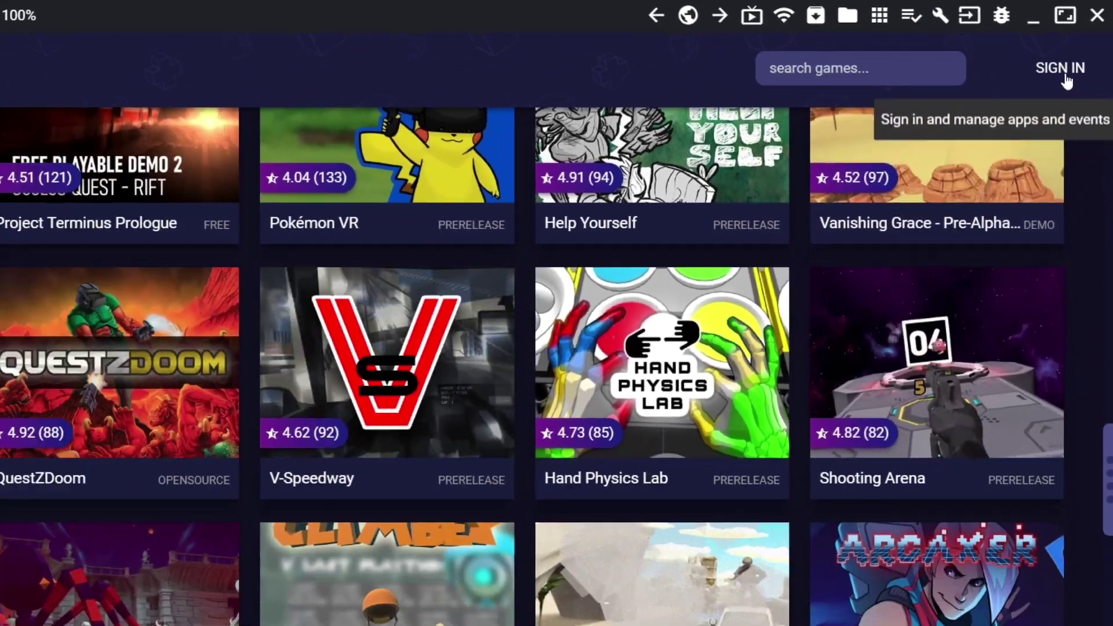
Sign in with the account e-mail and password, passing the reCAPTCHA check
click(1035, 118)
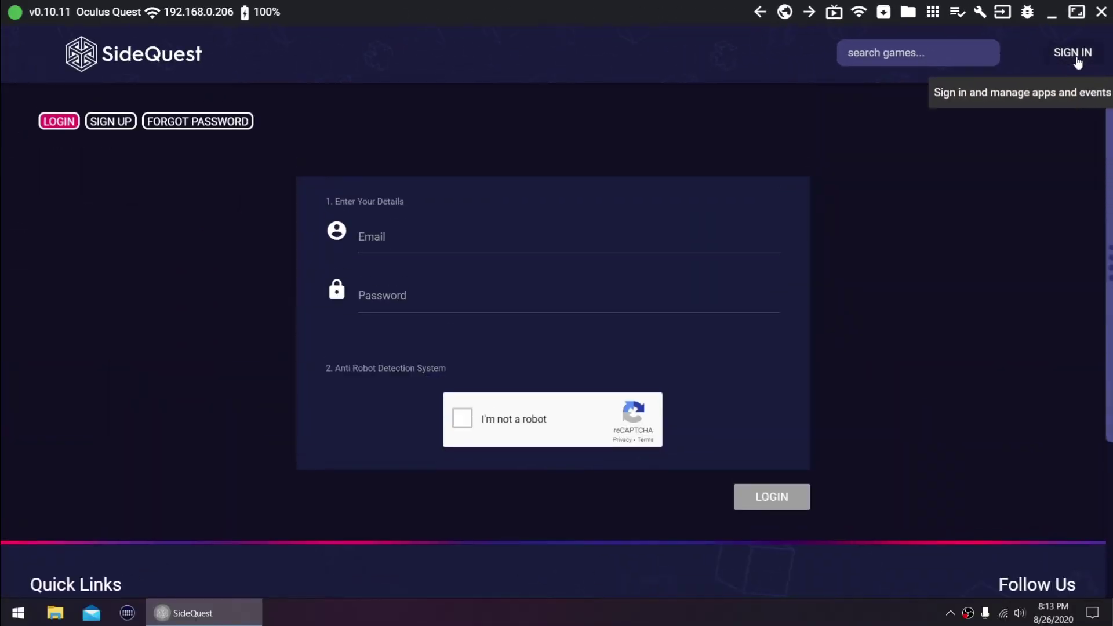
click(453, 238)
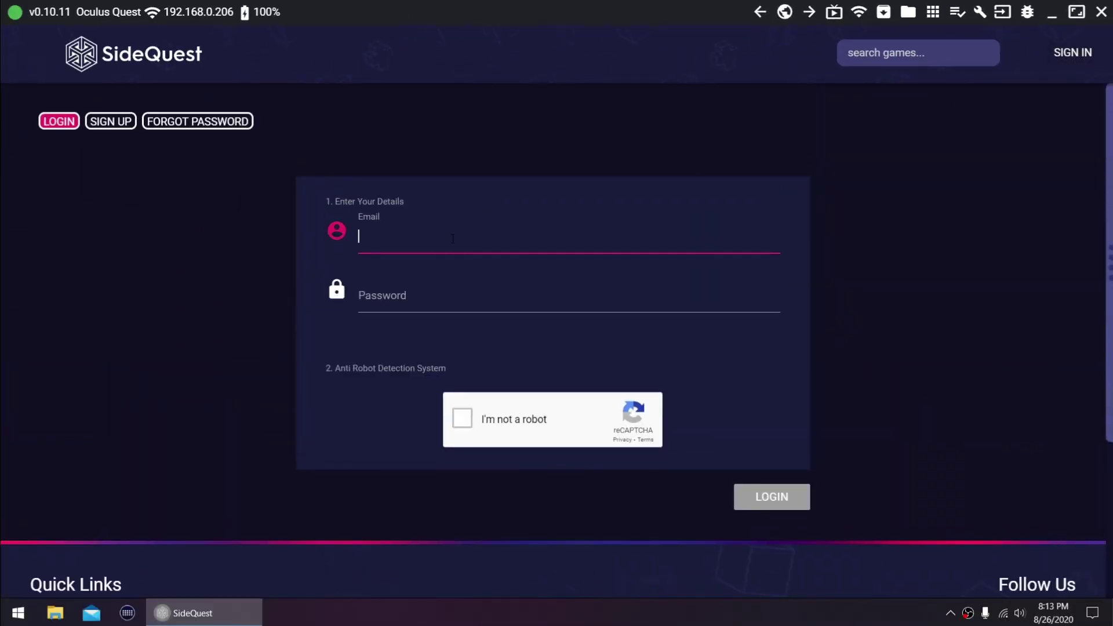
key(ctrl+v)
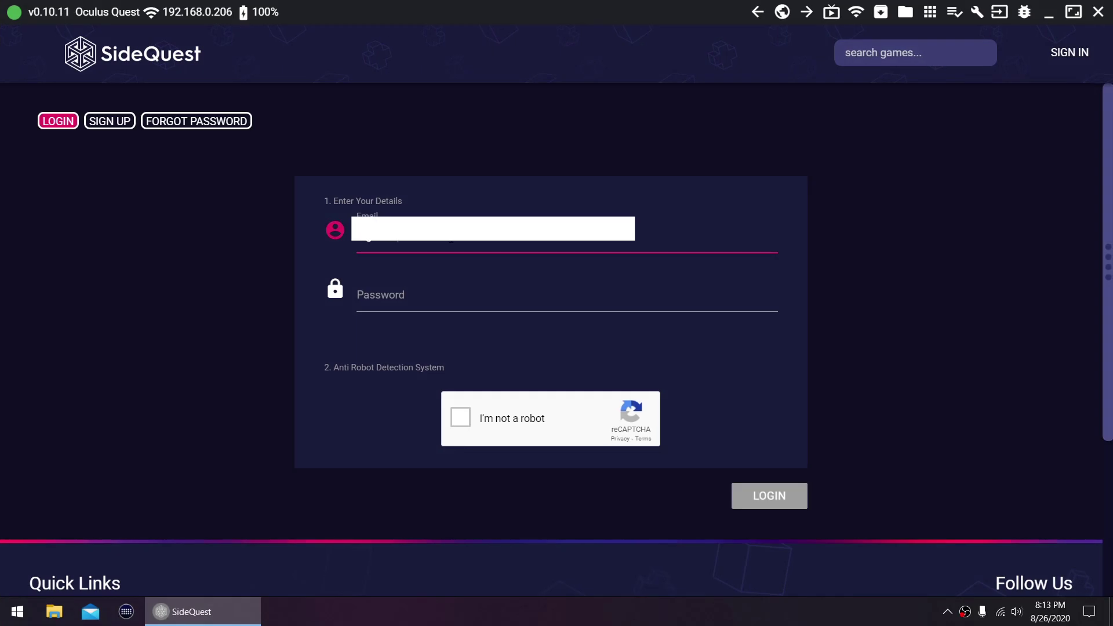
click(405, 294)
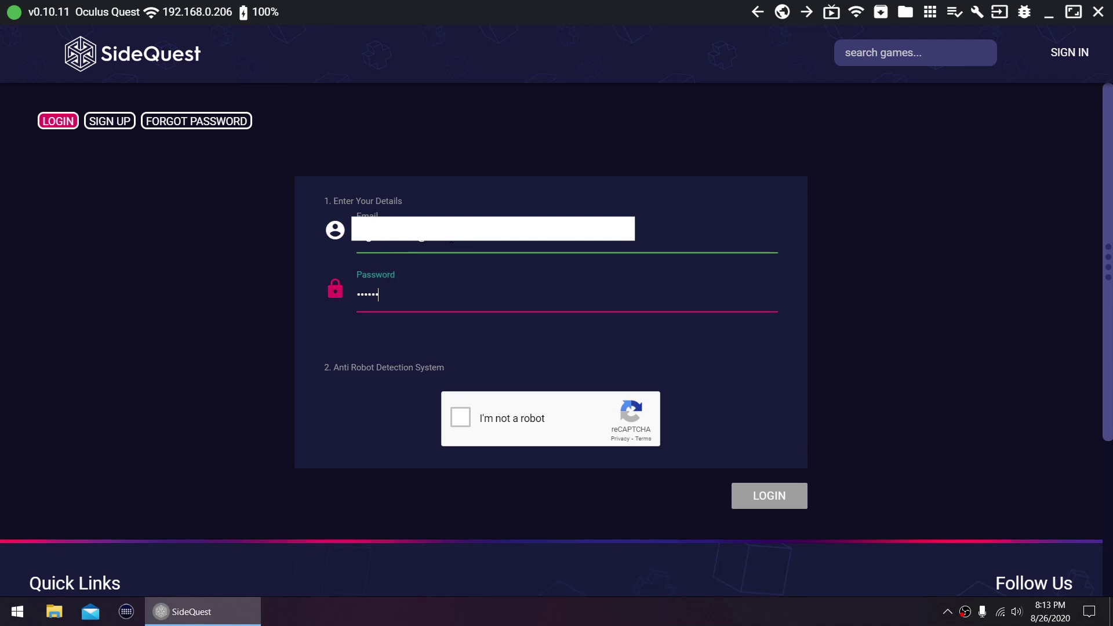
click(460, 416)
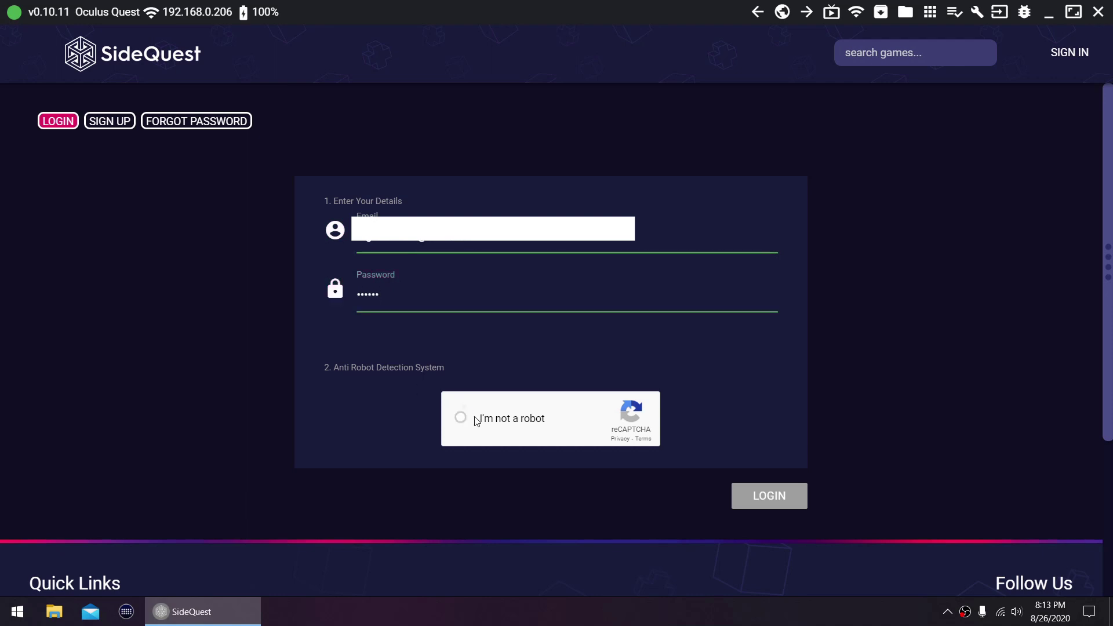
click(755, 497)
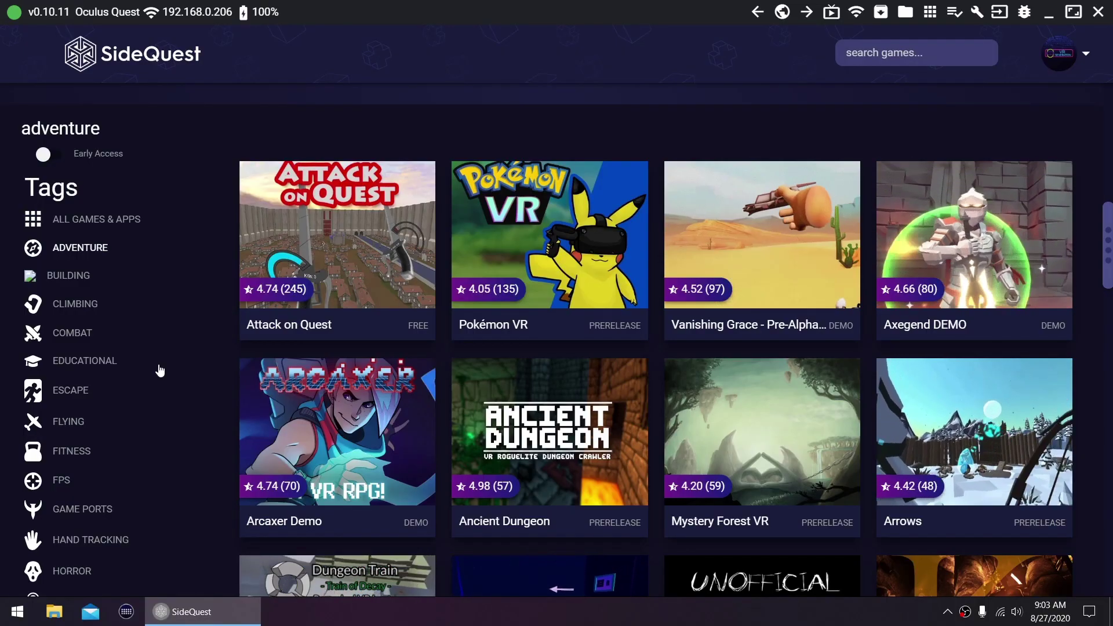
Install the unofficial Slenderman The Eight Pages VR game to the headset
scroll(762, 406, down, 4)
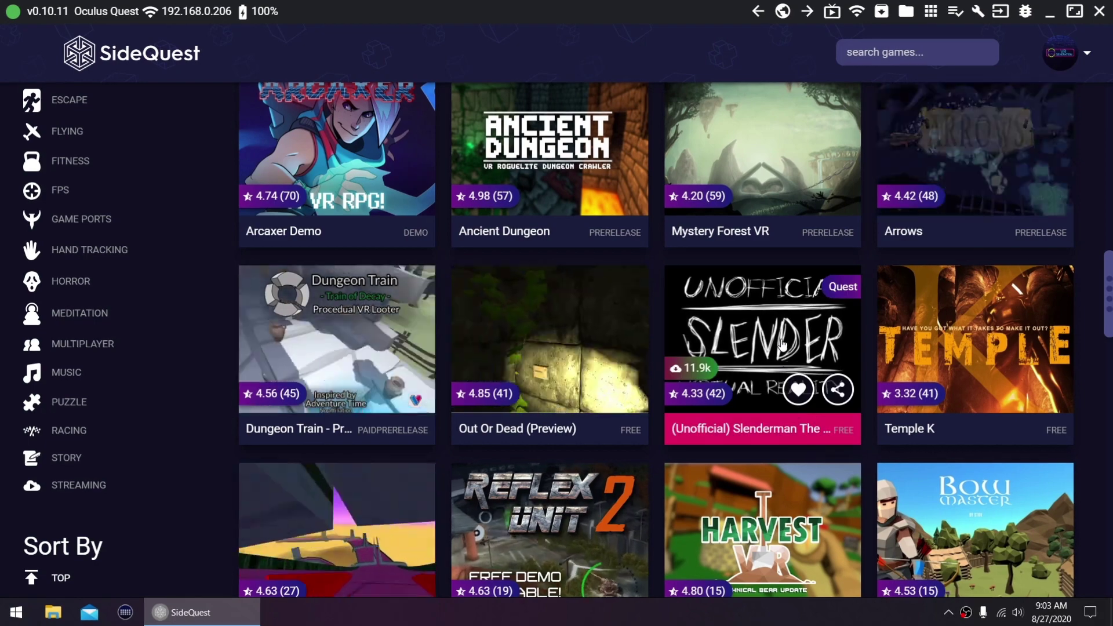
click(778, 331)
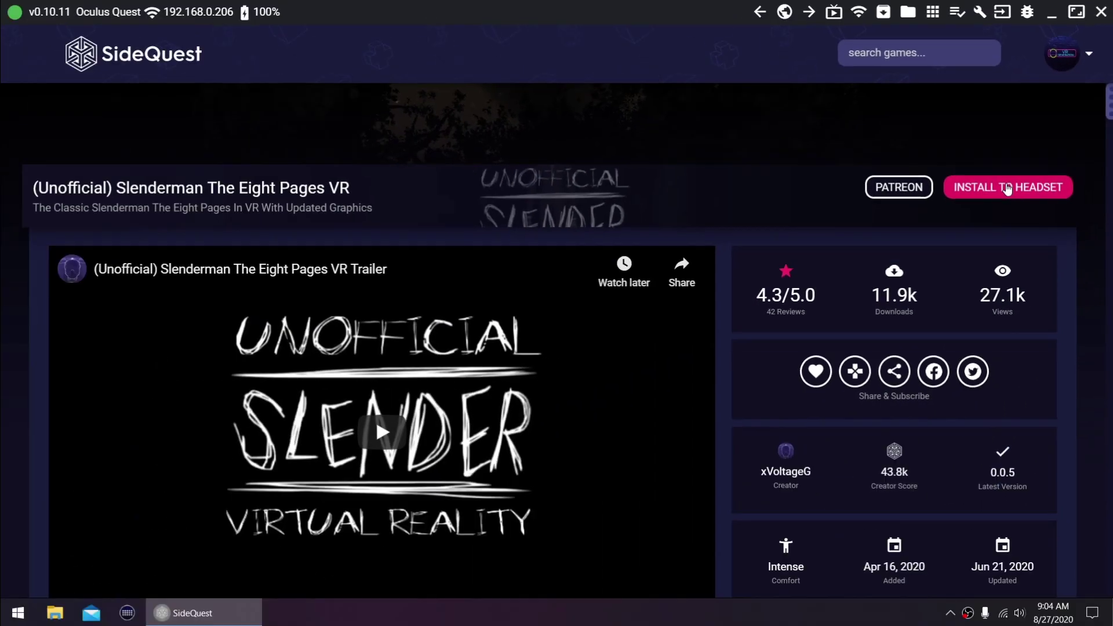
click(882, 310)
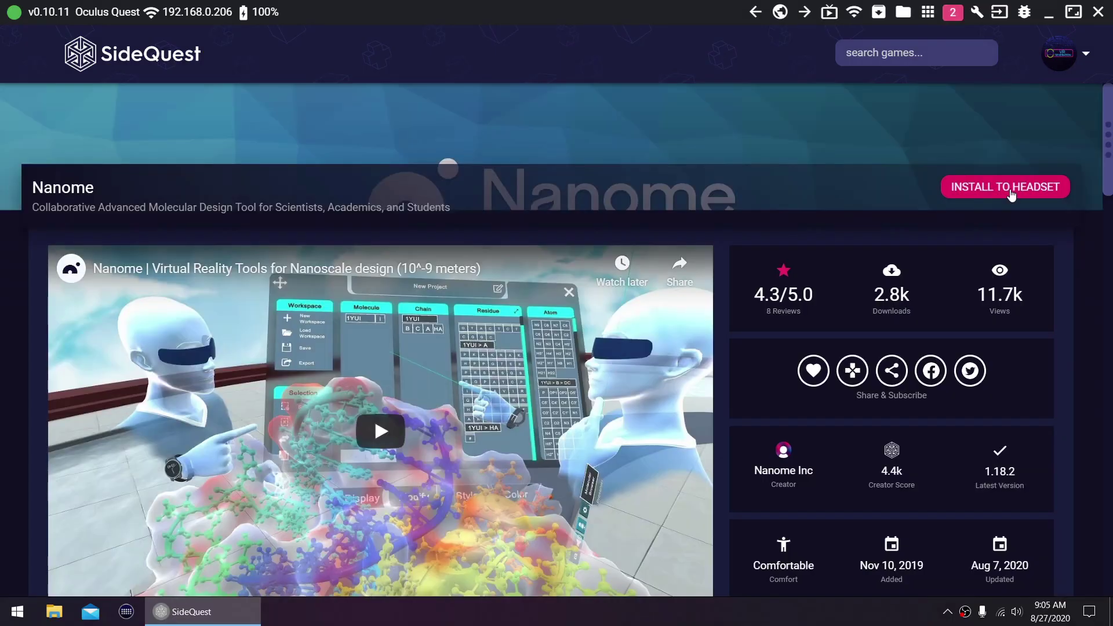
Start a Nanome install, then cancel its waiting task from the tasks list
click(1011, 194)
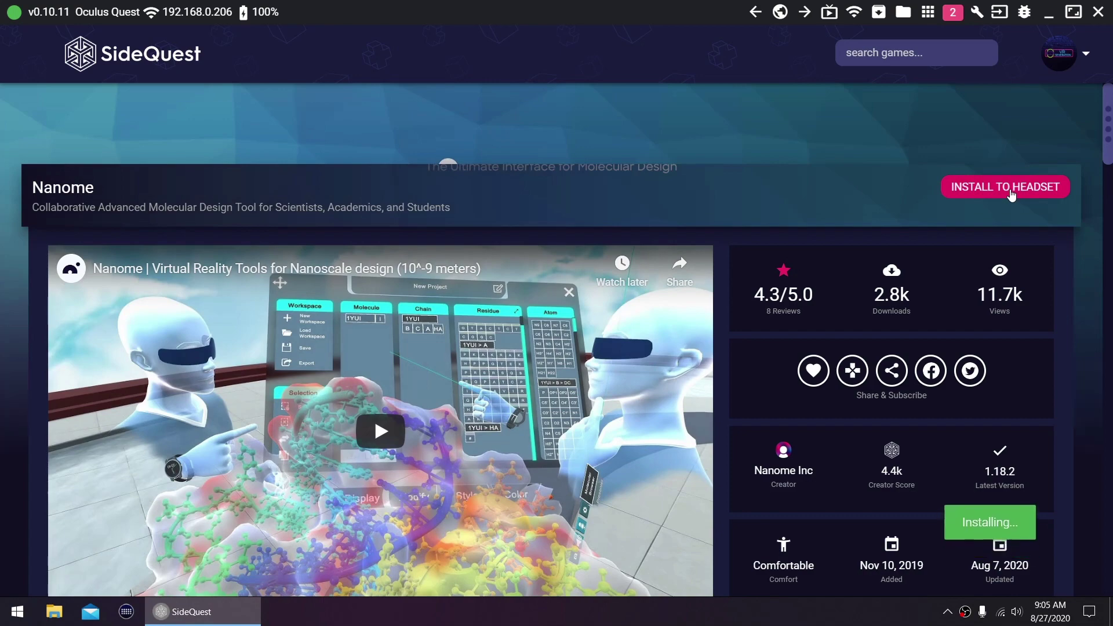
click(953, 14)
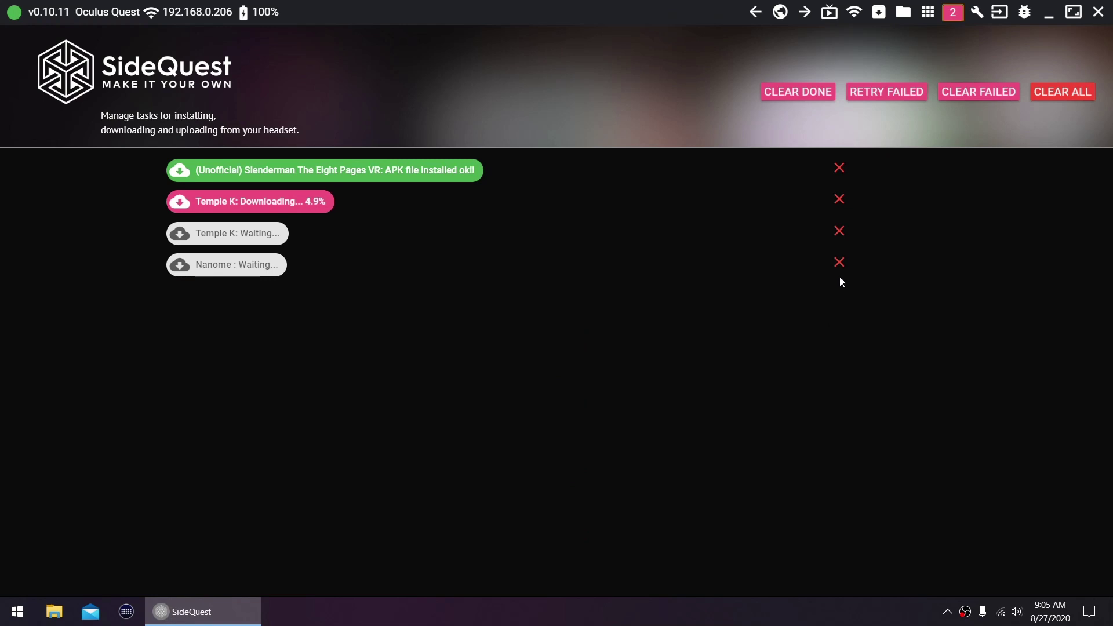
click(840, 269)
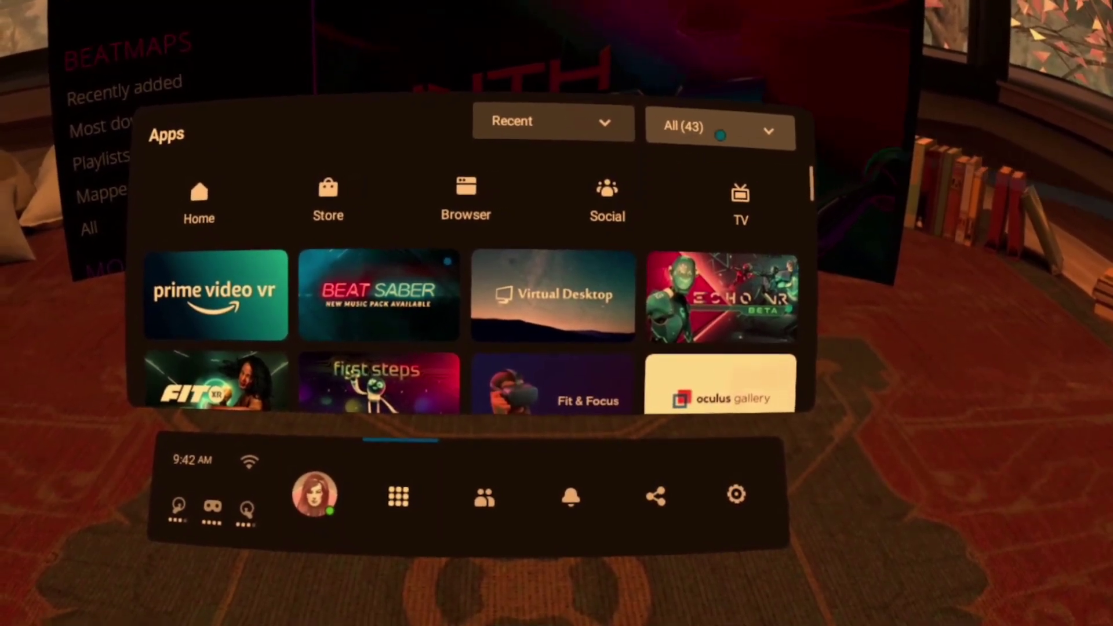
Filter the headset's app library from All (43) to Unknown Sources
click(701, 136)
scroll(704, 254, down, 2)
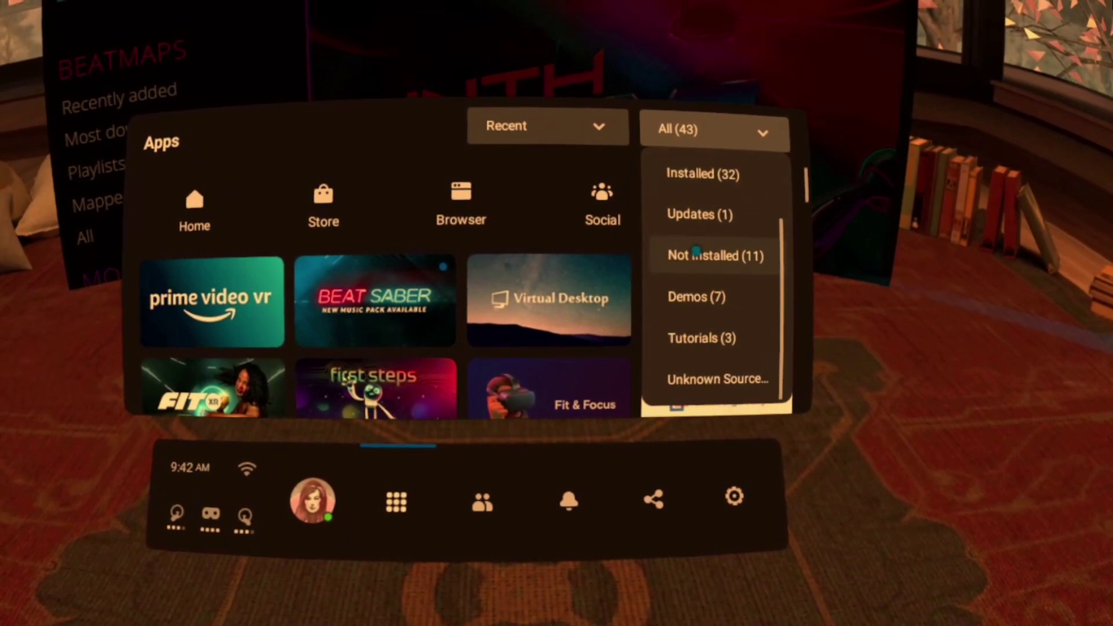
click(697, 377)
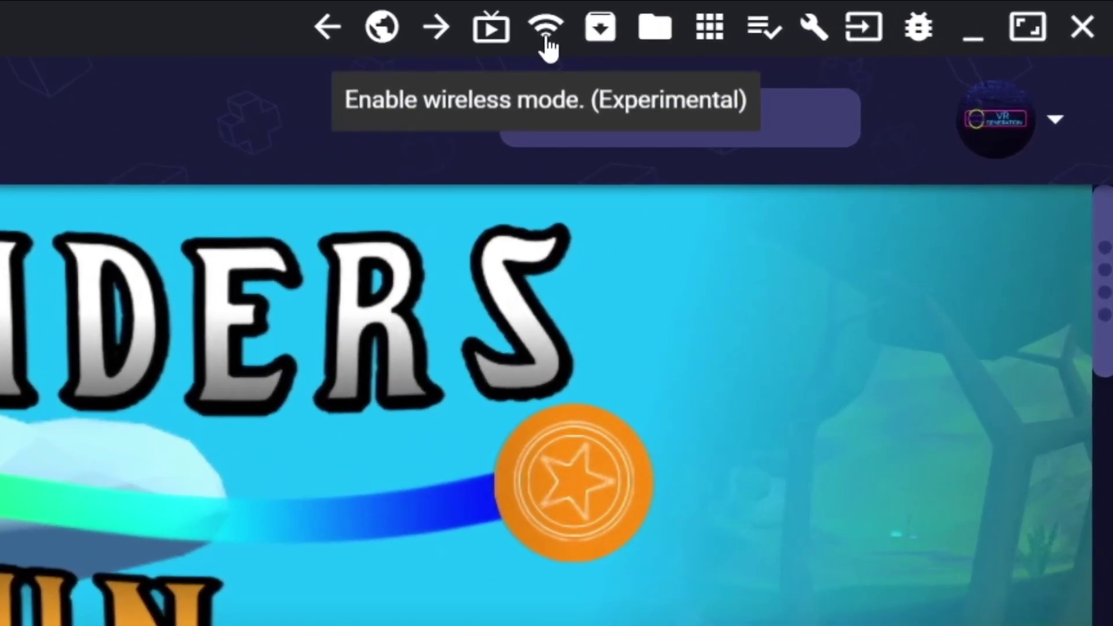
Connect to the Quest over Wi-Fi at 192.168.0.206 and check the device list
click(577, 35)
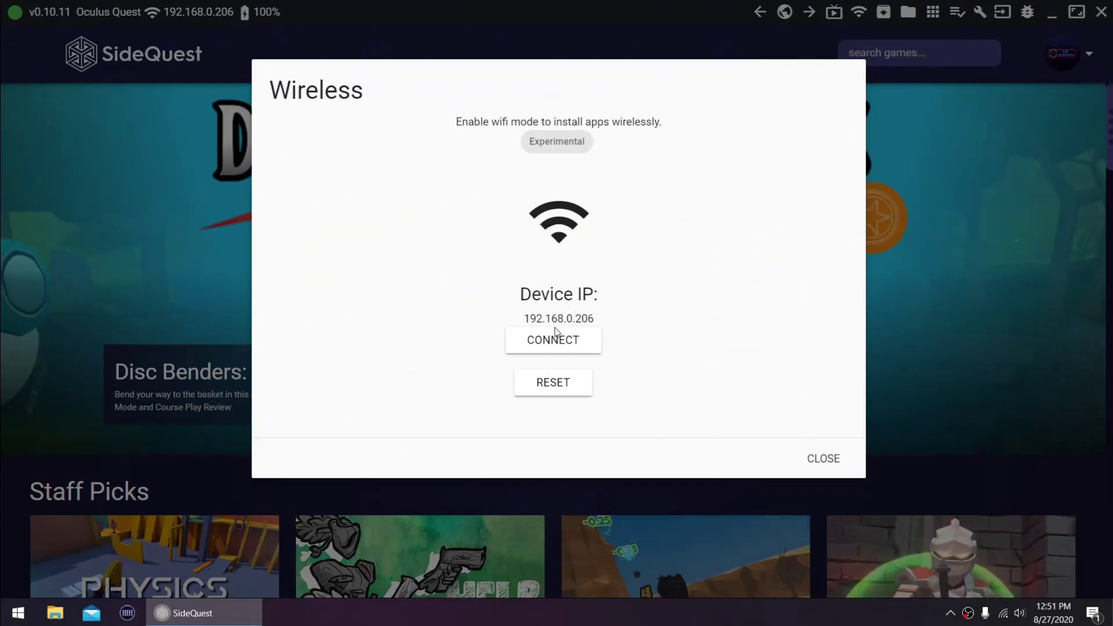
click(540, 342)
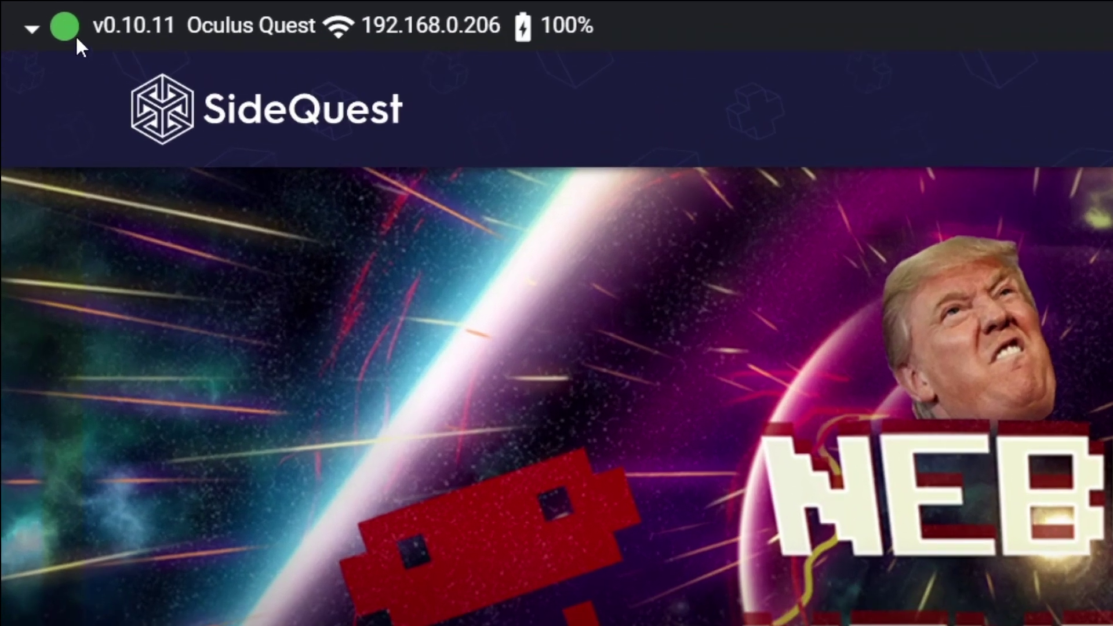
click(35, 32)
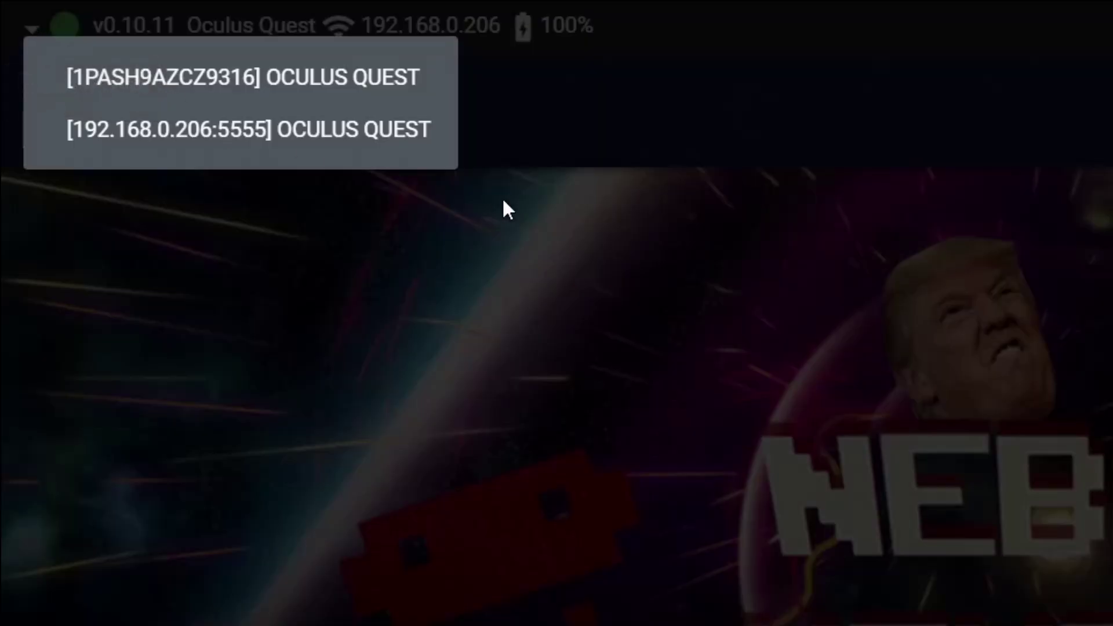
click(412, 234)
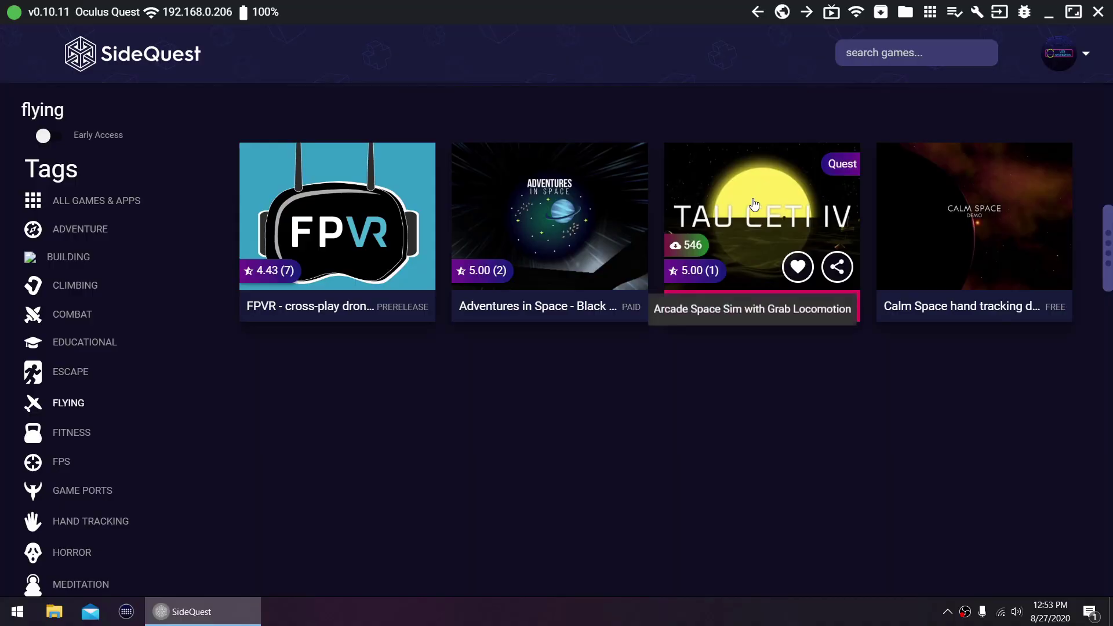
Install Tau Ceti IV to the headset and check its progress on the tasks page
click(752, 204)
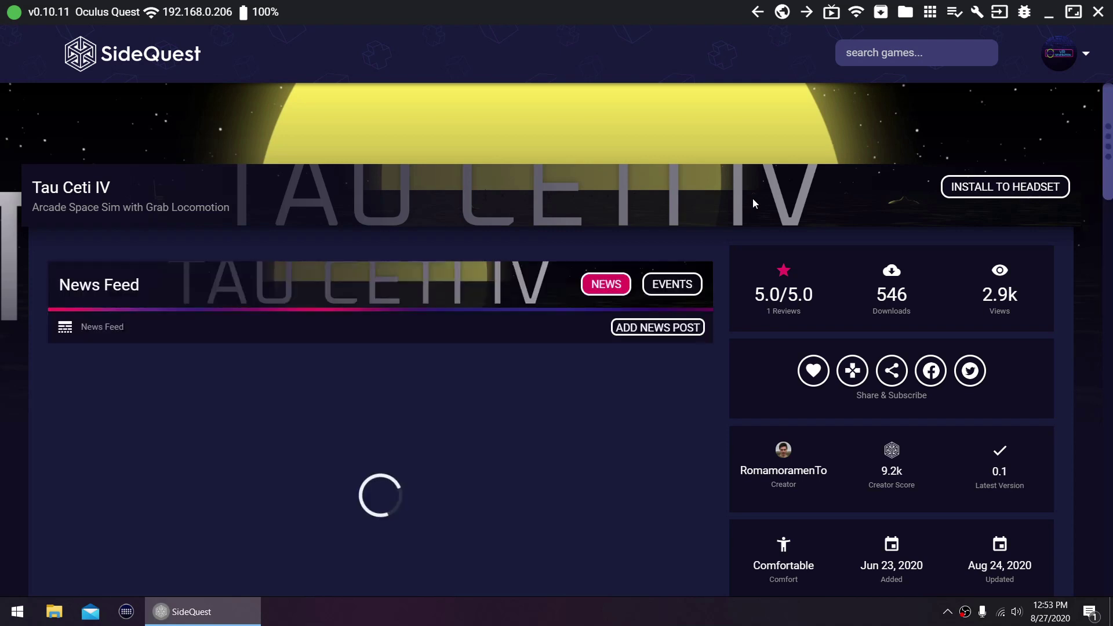
click(976, 197)
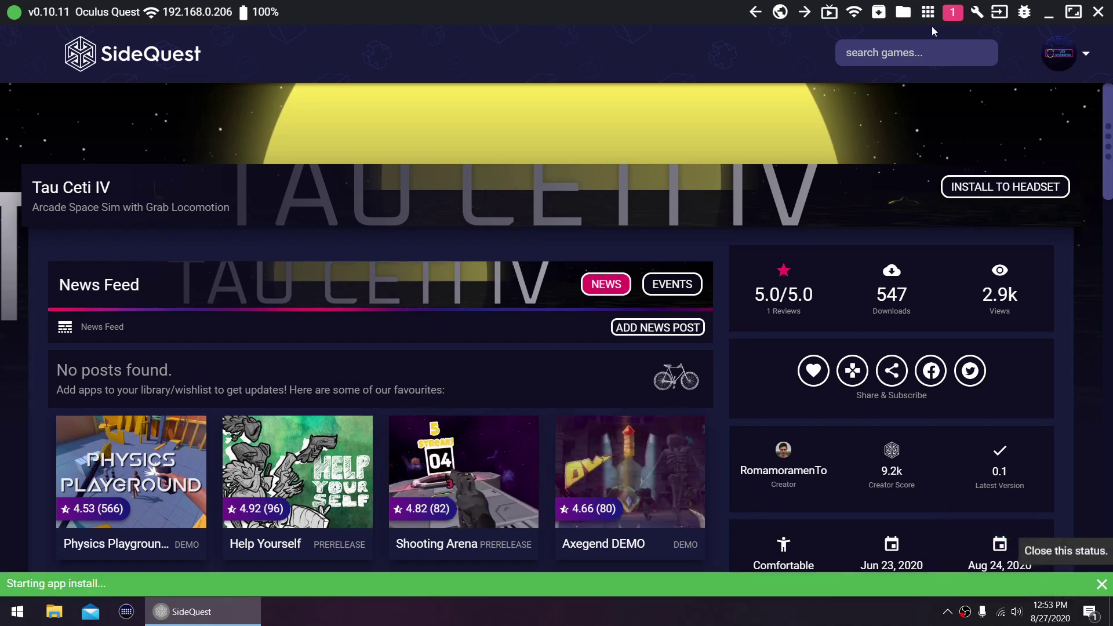
click(953, 12)
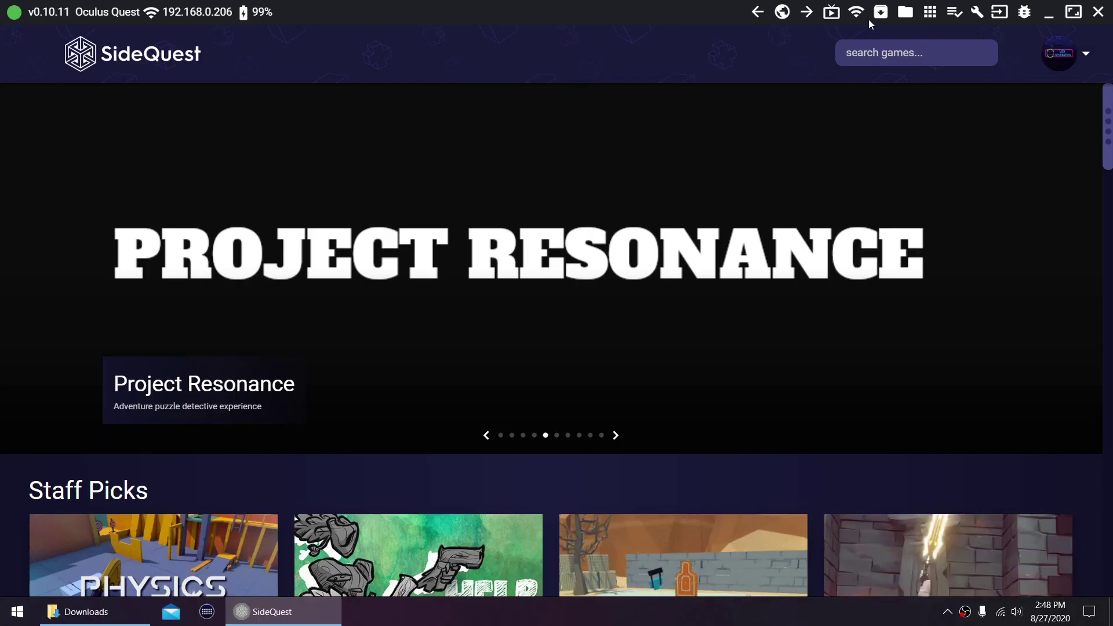
Install the WhatsApp APK from the computer to the headset
click(879, 17)
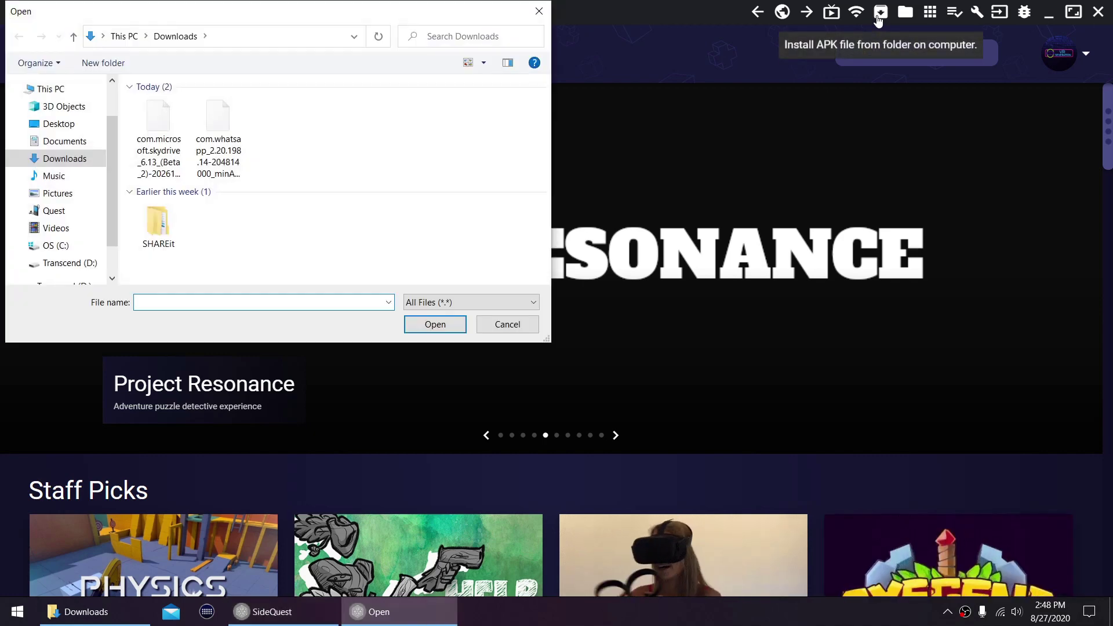
click(235, 148)
click(432, 324)
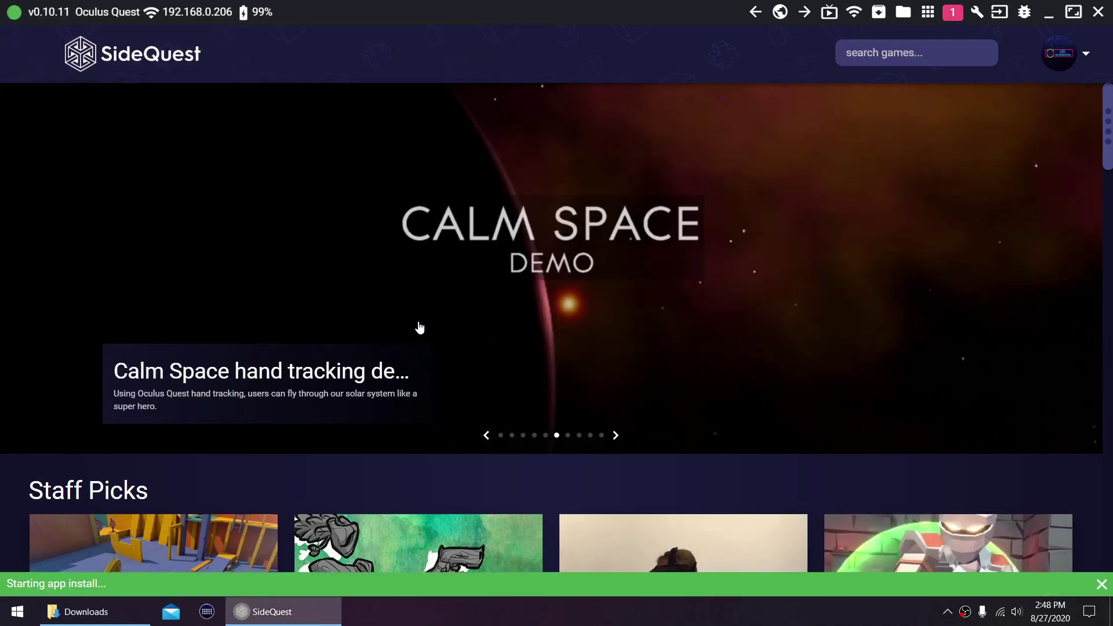
Drag the skydrive APK from Downloads onto SideQuest to sideload it, then check the install tasks
click(126, 620)
drag(512, 313, 117, 33)
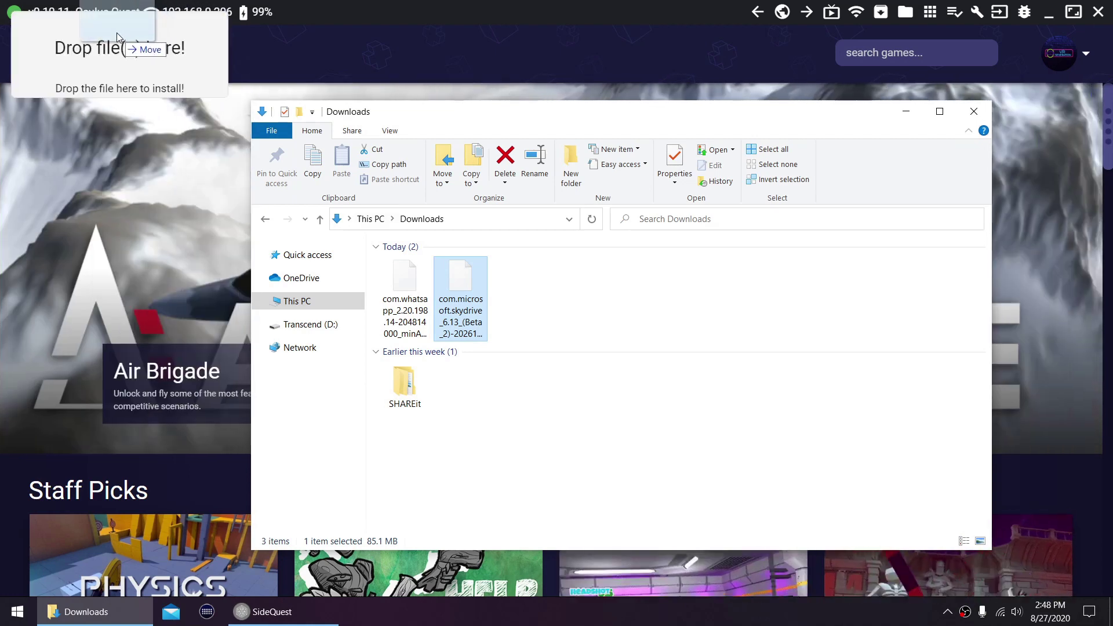
drag(117, 32, 117, 32)
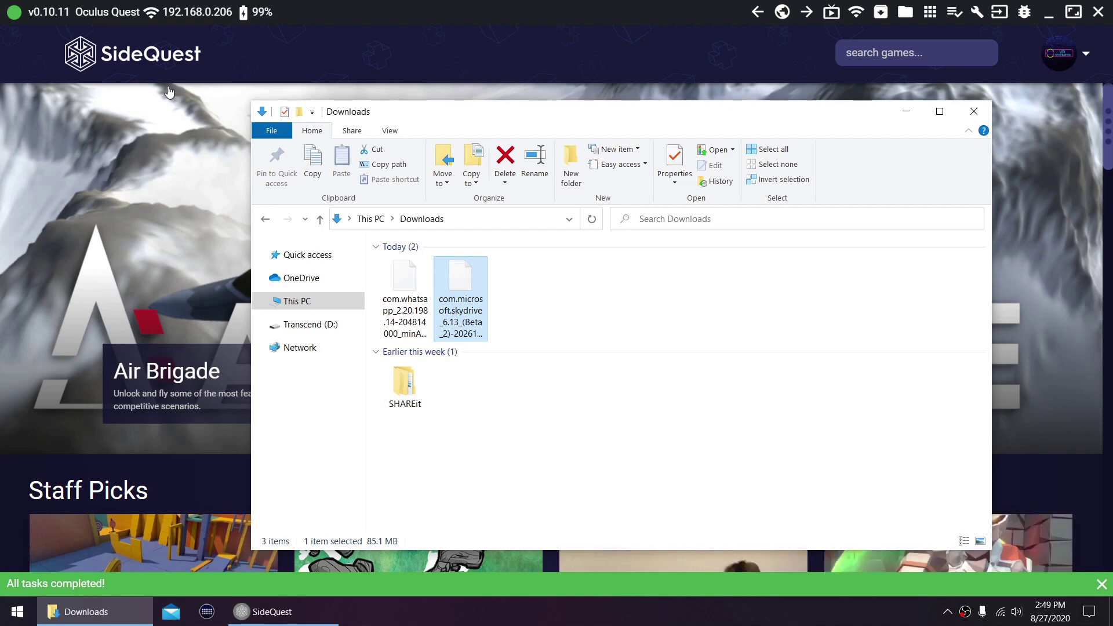
click(822, 37)
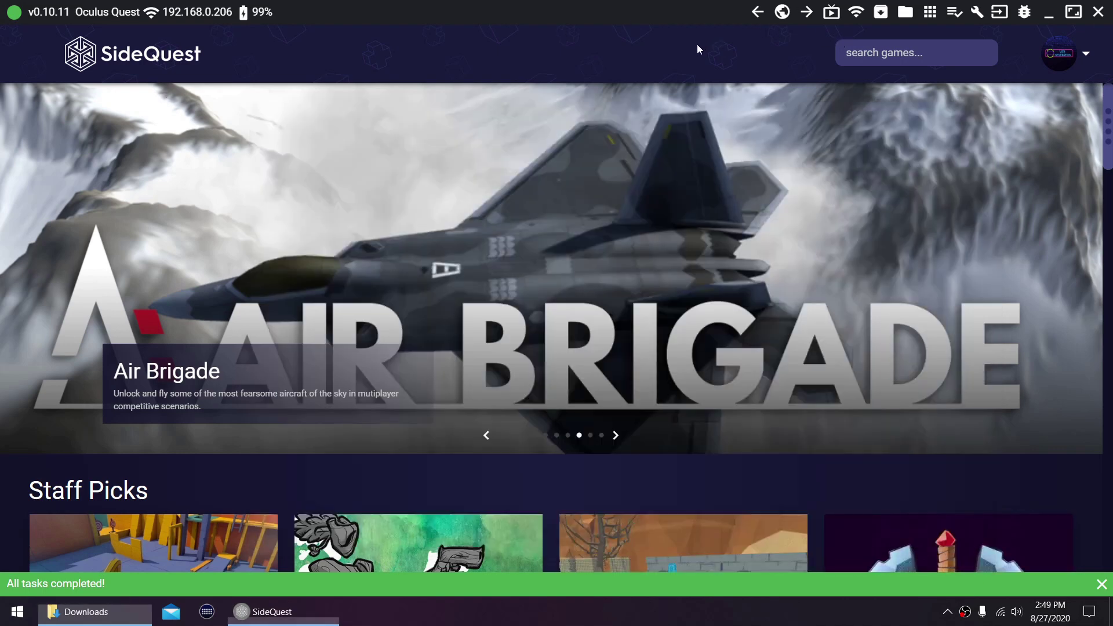
click(958, 19)
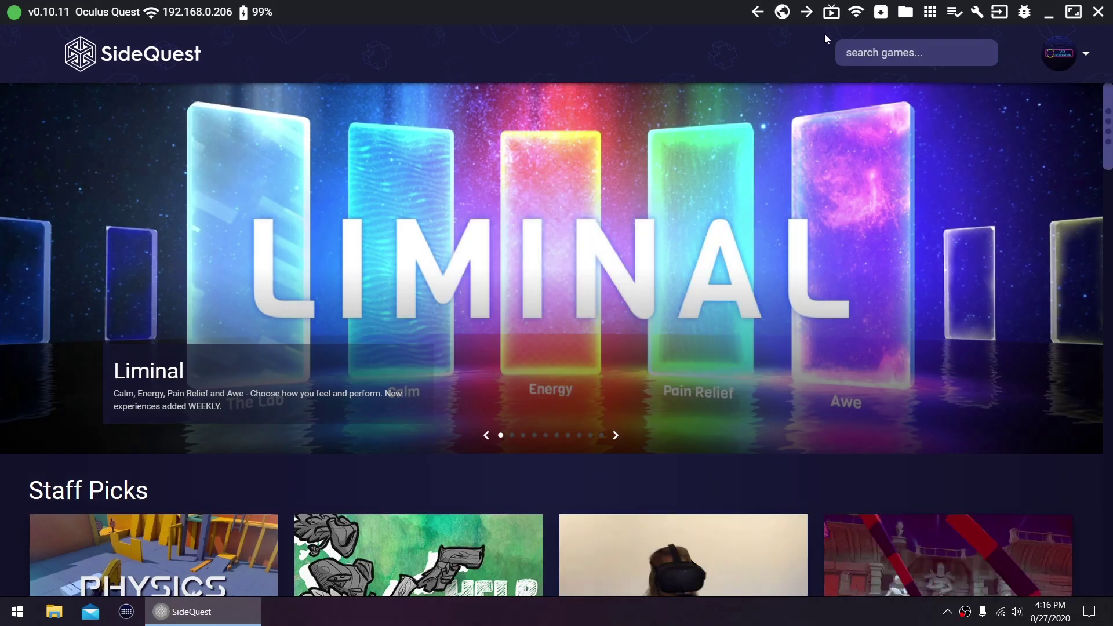
Start a fullscreen scrcpy stream of the headset view
click(831, 14)
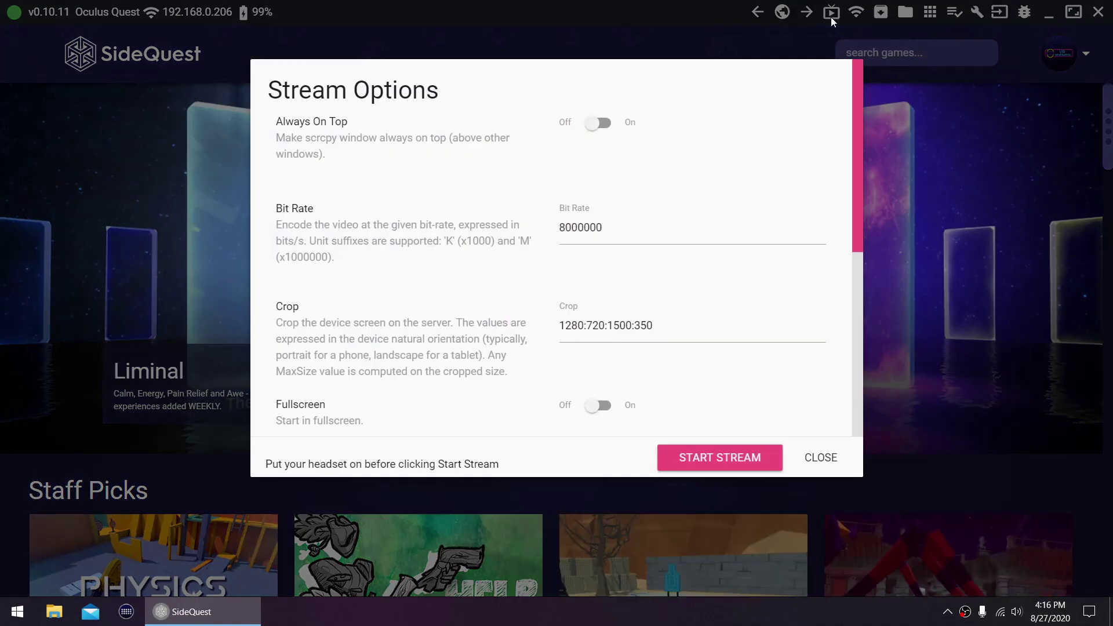
click(603, 406)
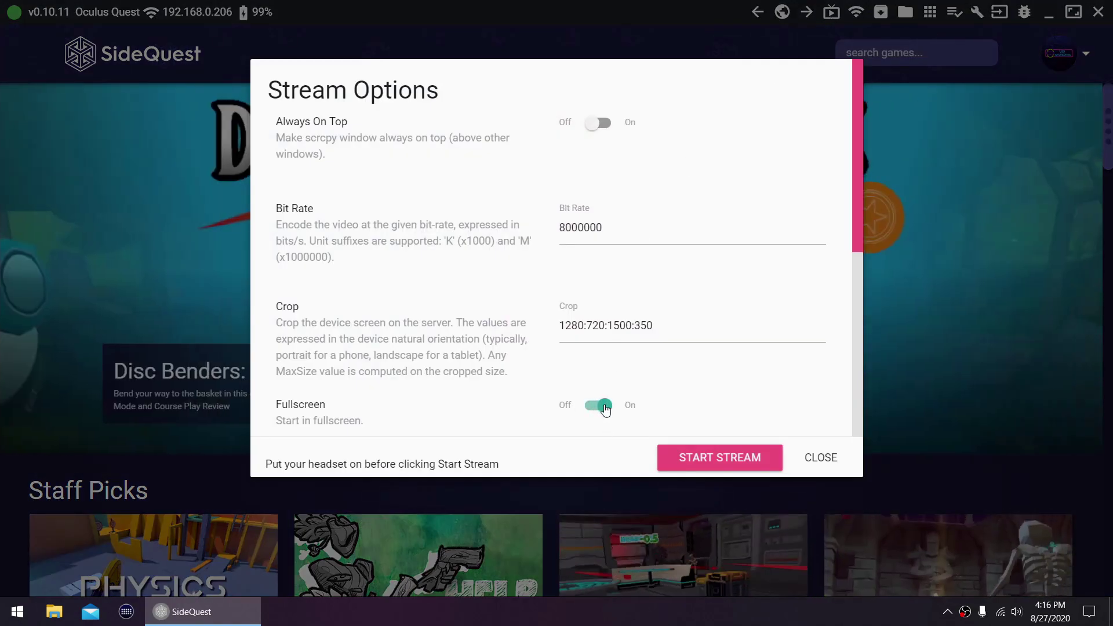
click(729, 457)
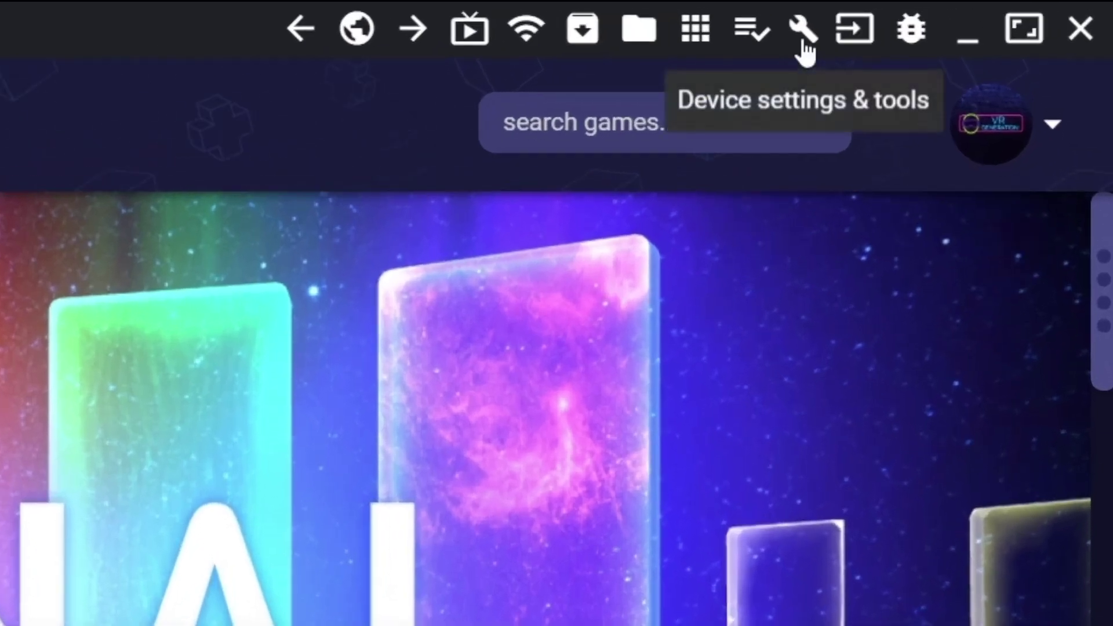
Set the headset's video capture size to 720 in Device settings & tools
click(804, 41)
scroll(822, 304, down, 15)
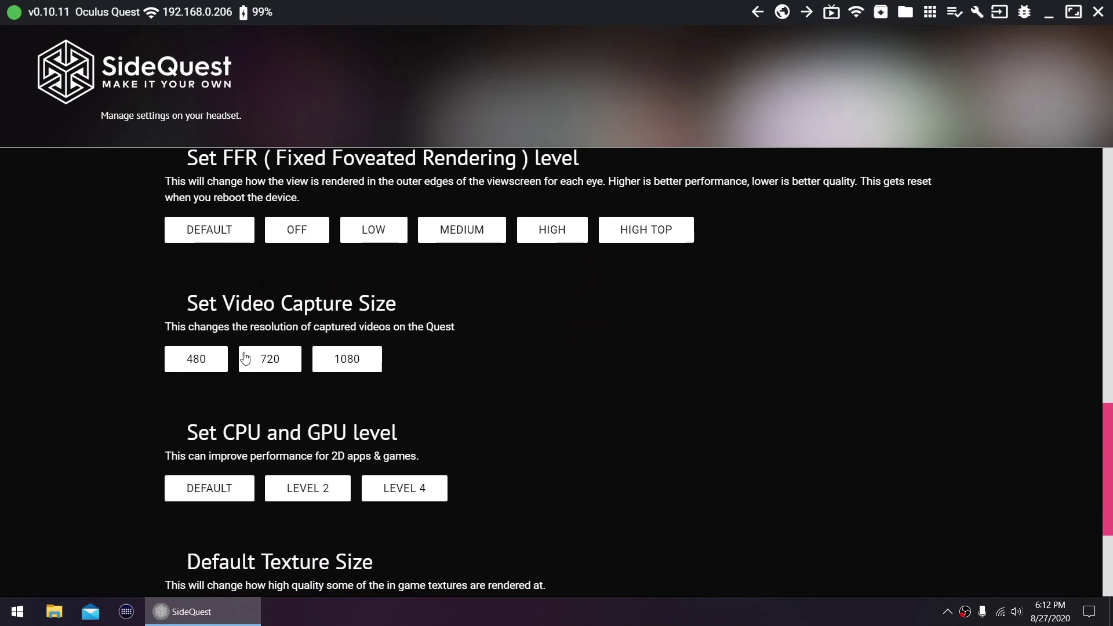
click(288, 364)
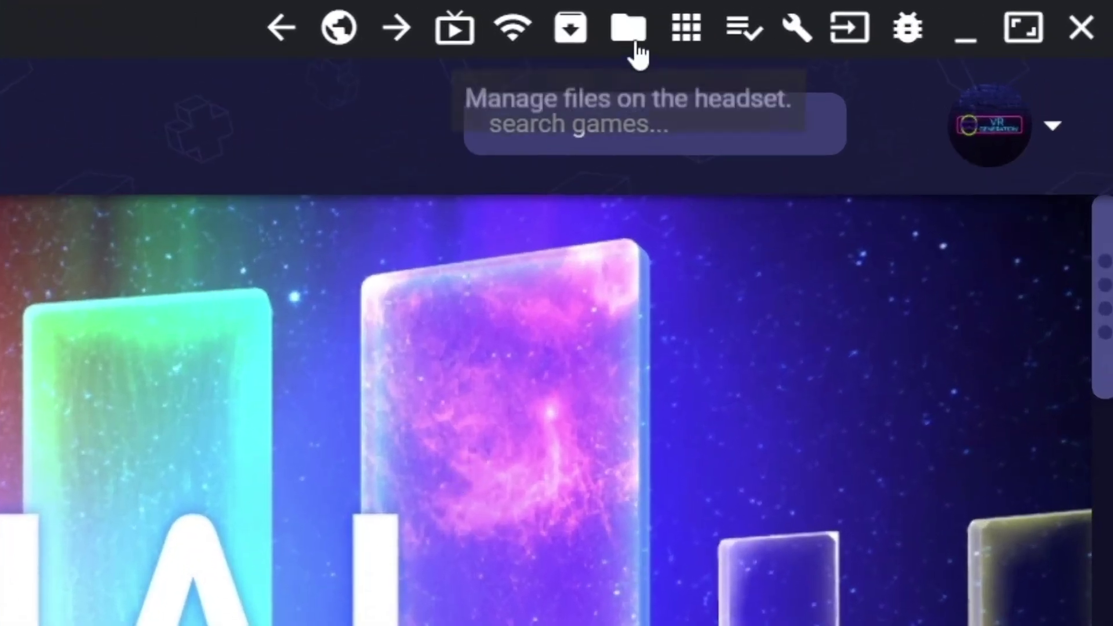
Copy 31 (Faded - Alan Walker - layanmeta).zip into sdcard/OhShape/Songs, then cancel its delete prompt
click(636, 42)
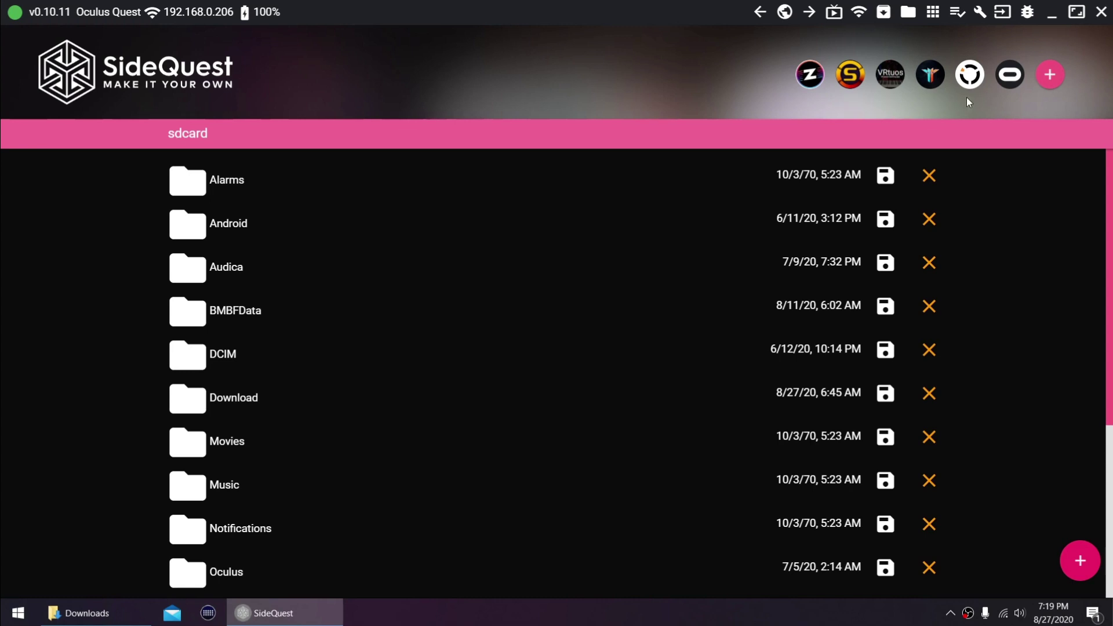
click(968, 78)
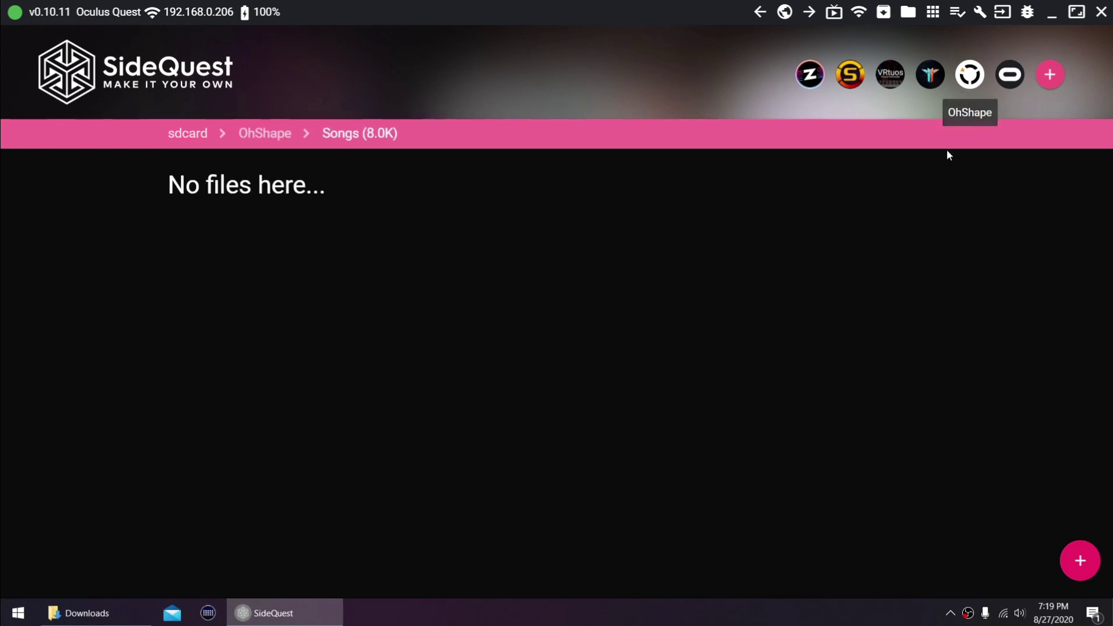
click(87, 613)
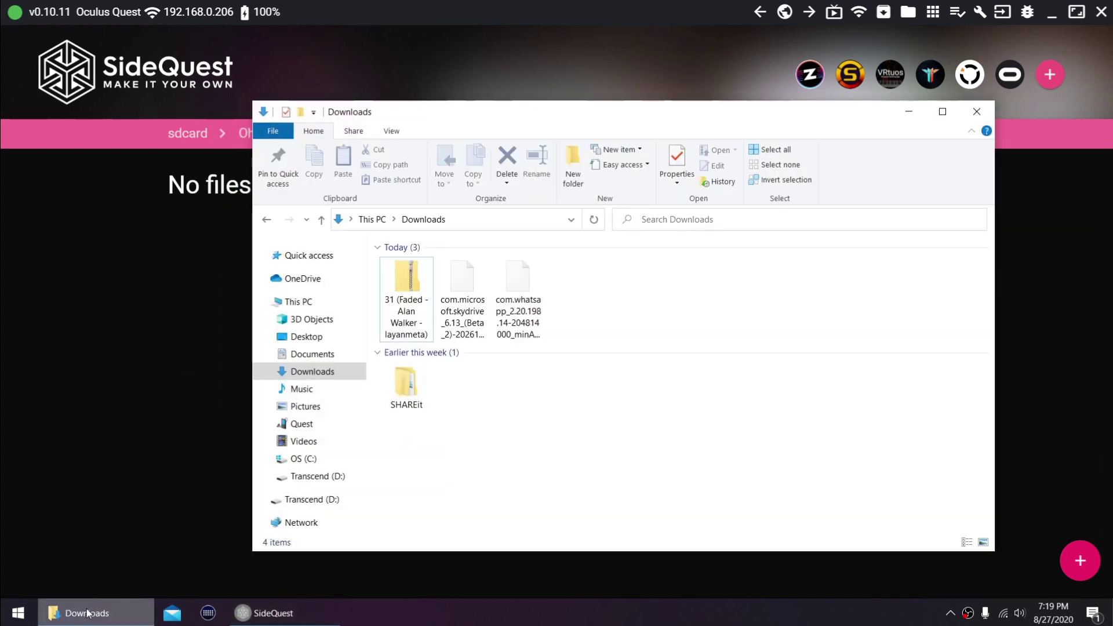
drag(383, 315, 216, 343)
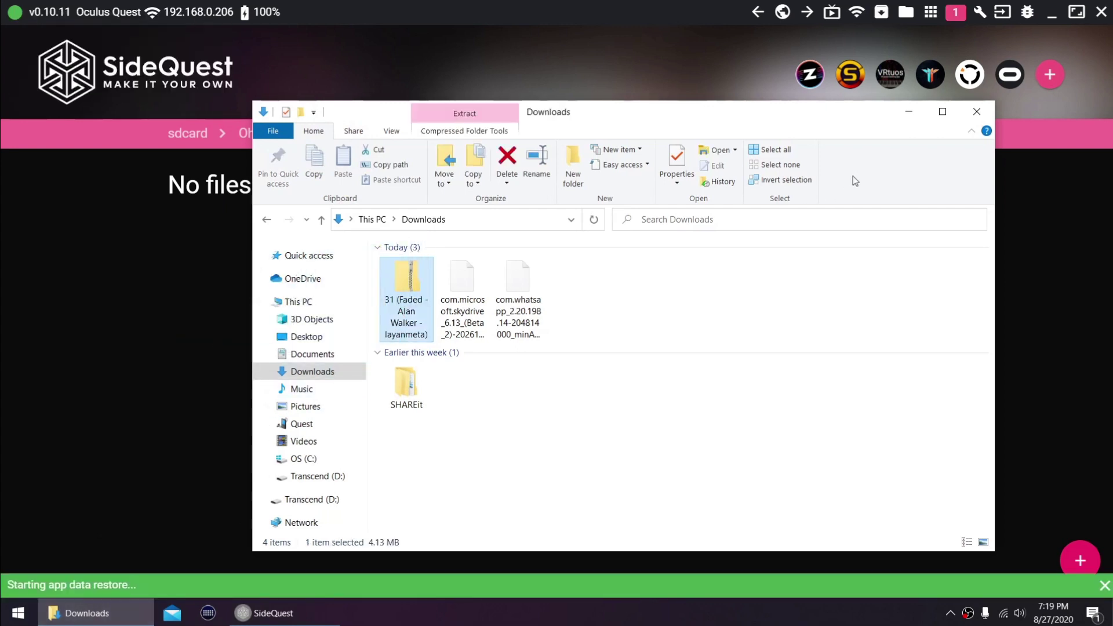
click(908, 114)
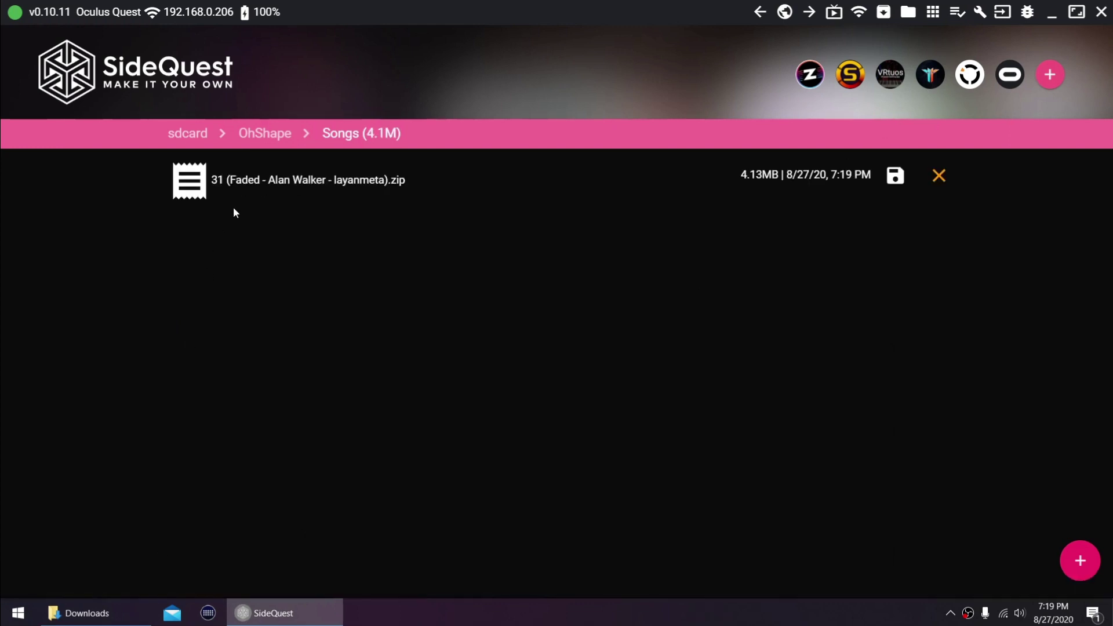
click(939, 176)
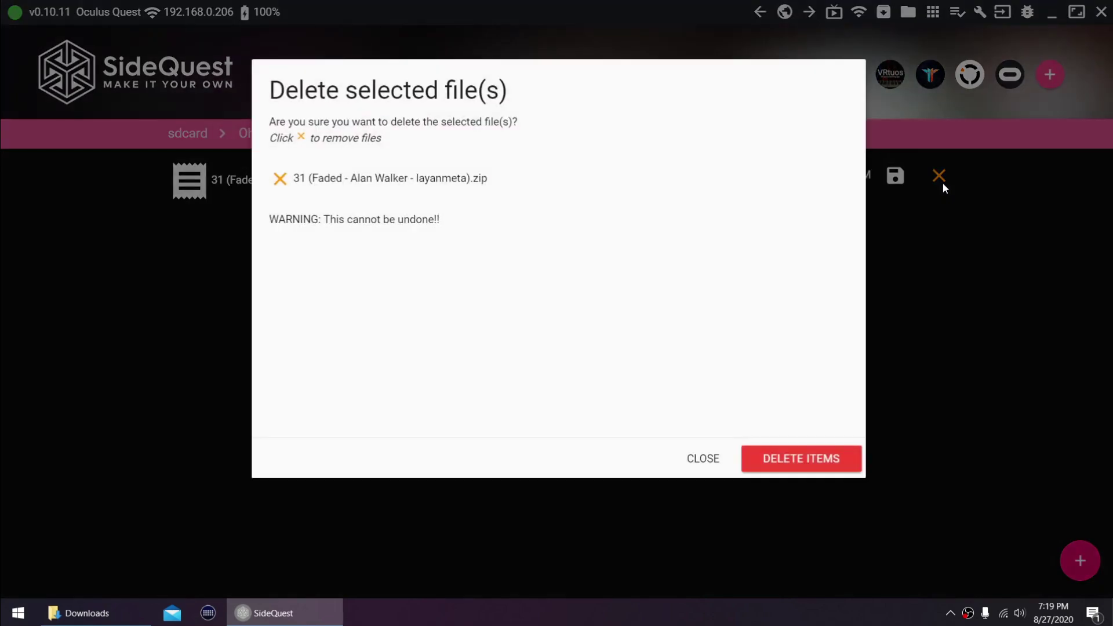
click(942, 183)
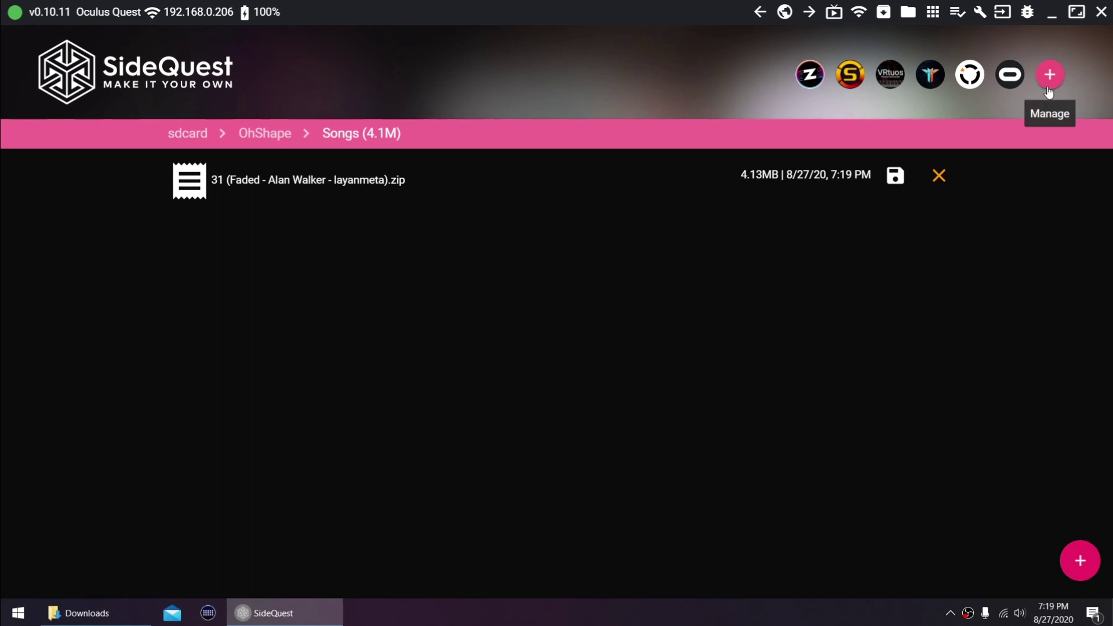
Delete the Song Beater shortcut from the Manage Favourites list
click(1048, 87)
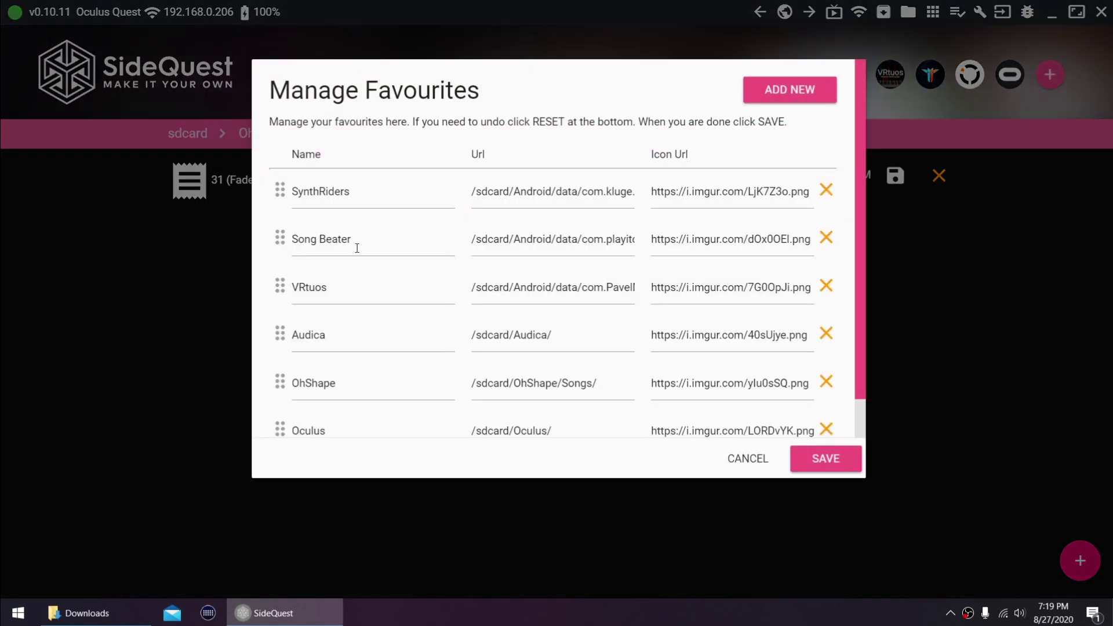
click(826, 239)
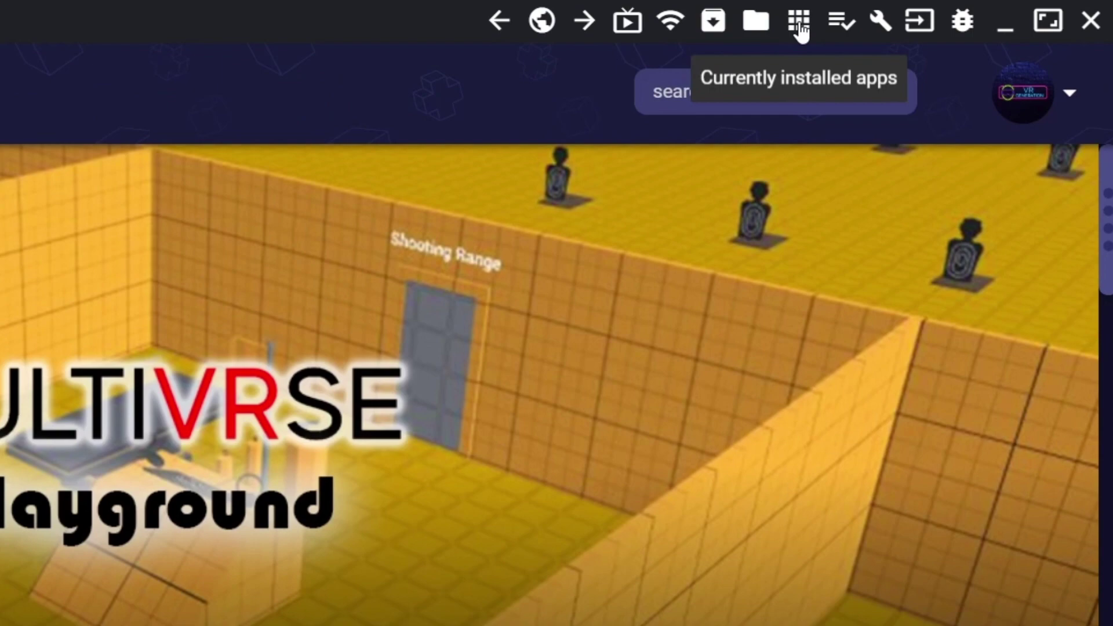
Run a backup of every installed headset app with all apps selected, then check its task progress
click(750, 29)
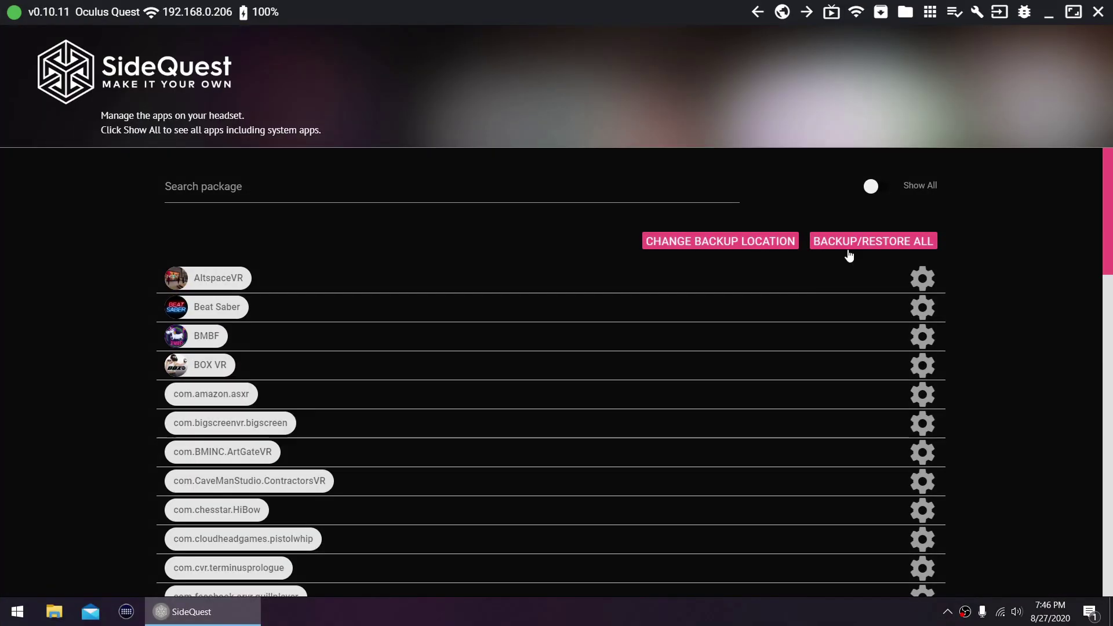
click(849, 247)
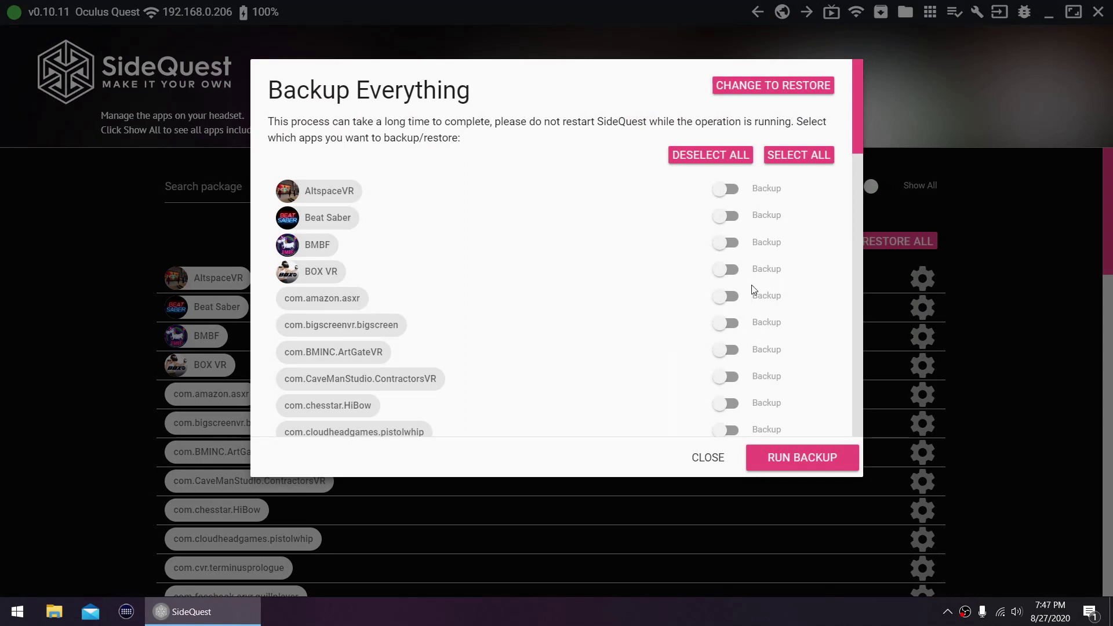
scroll(733, 284, down, 1)
click(732, 281)
scroll(735, 299, down, 1)
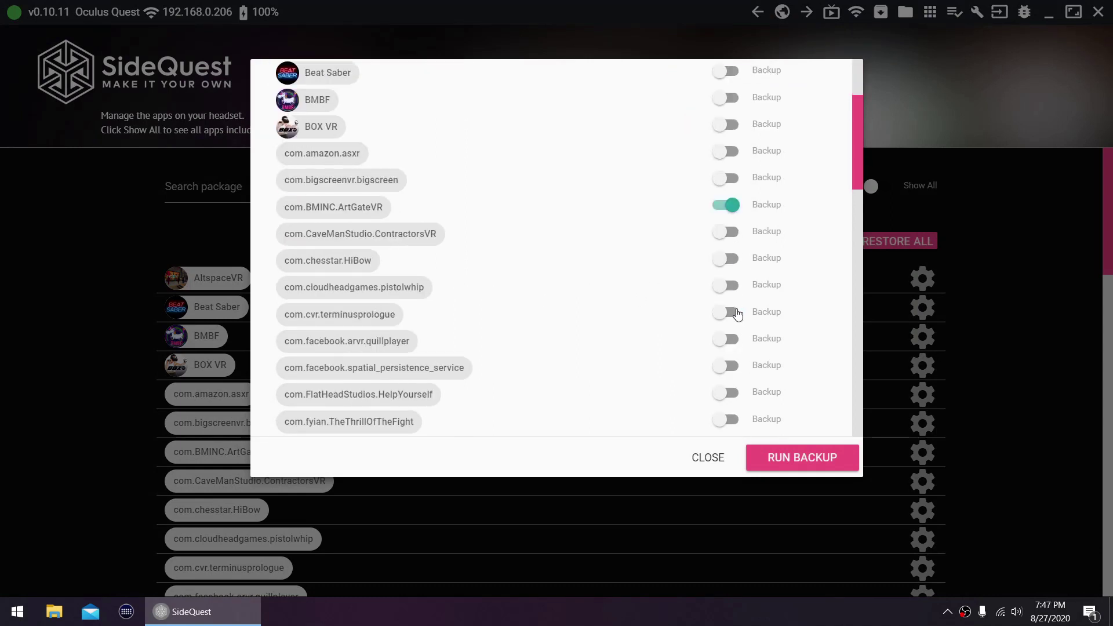
scroll(806, 343, up, 2)
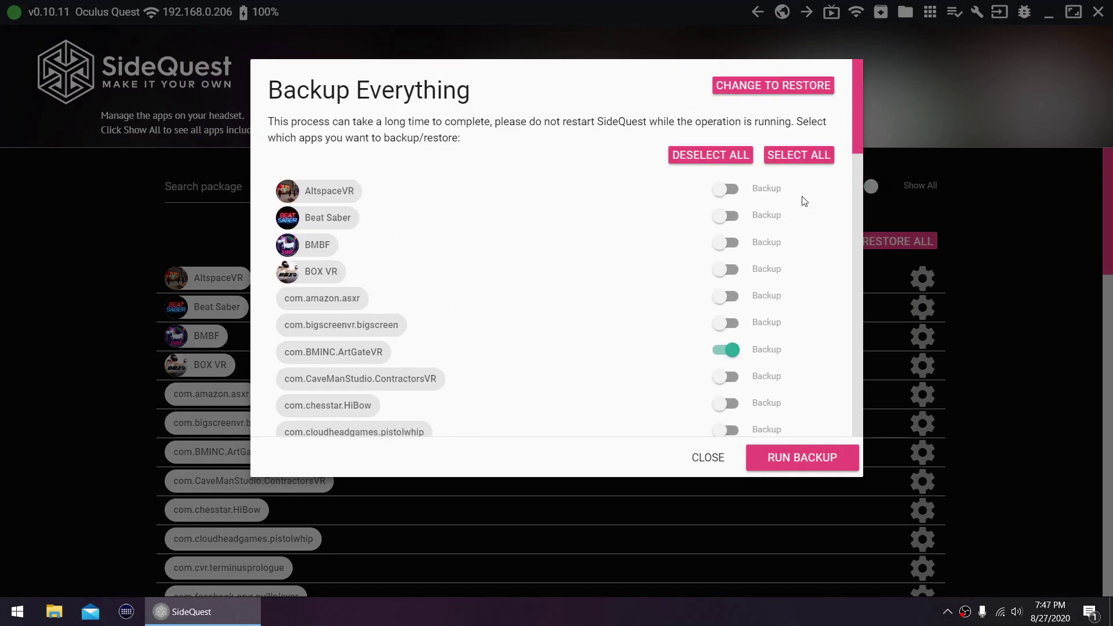
click(810, 163)
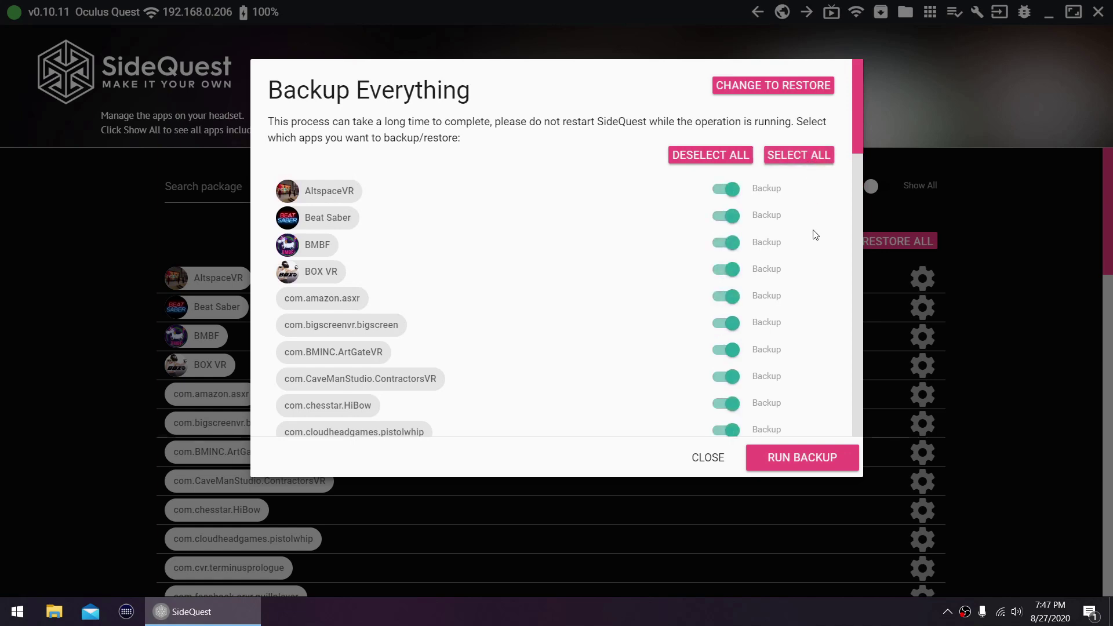
click(769, 459)
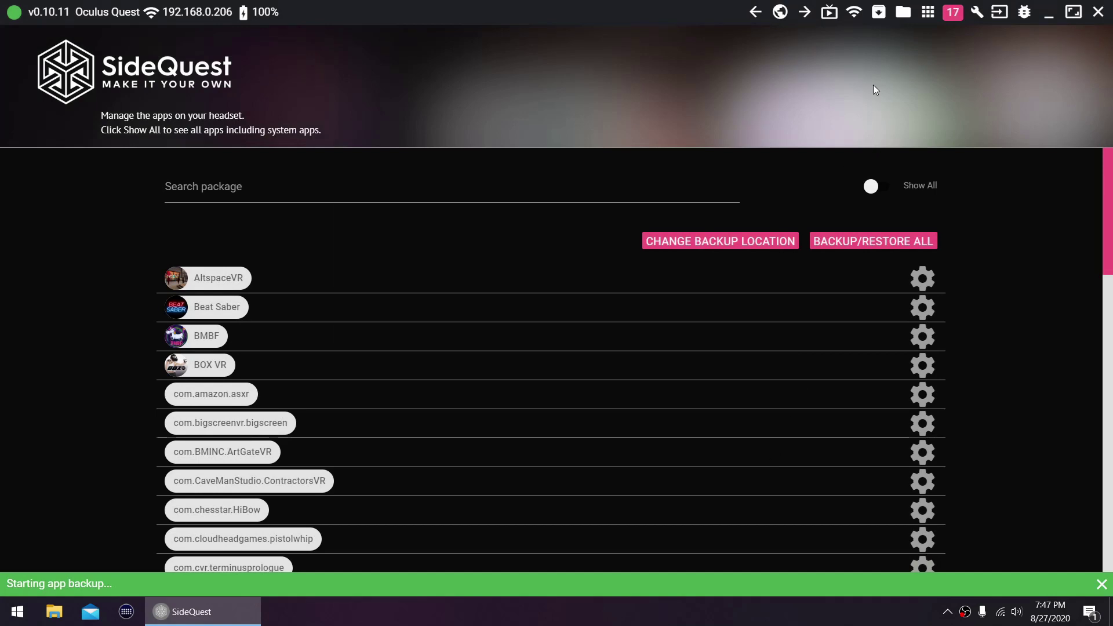
click(943, 22)
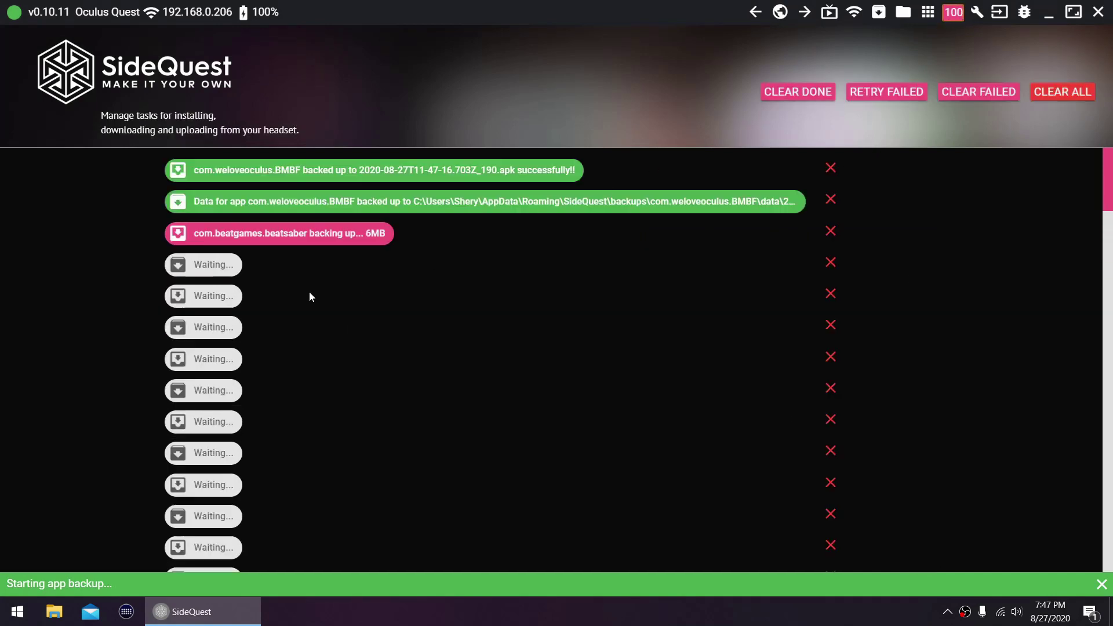
click(755, 11)
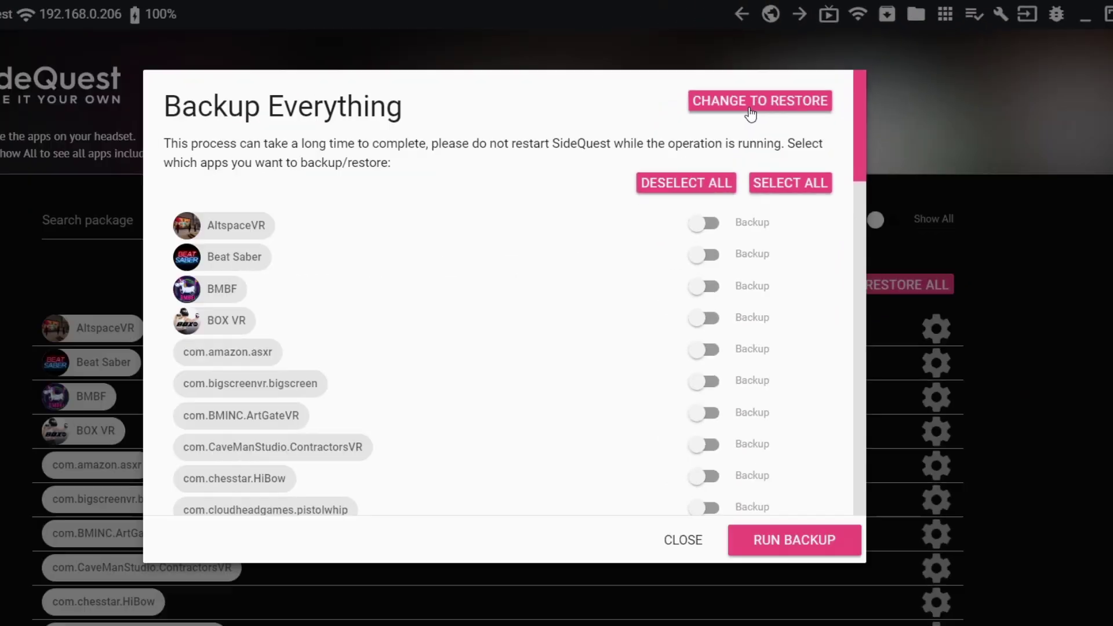
Switch to restore mode, restore all seven backed-up apps, and view the restore tasks
click(591, 261)
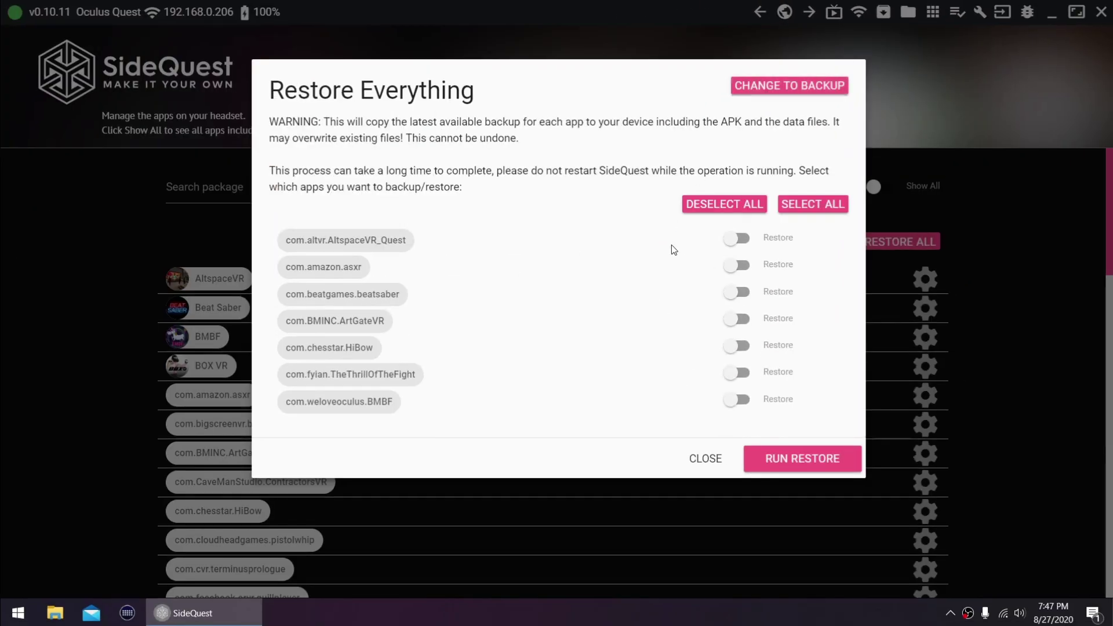
click(808, 213)
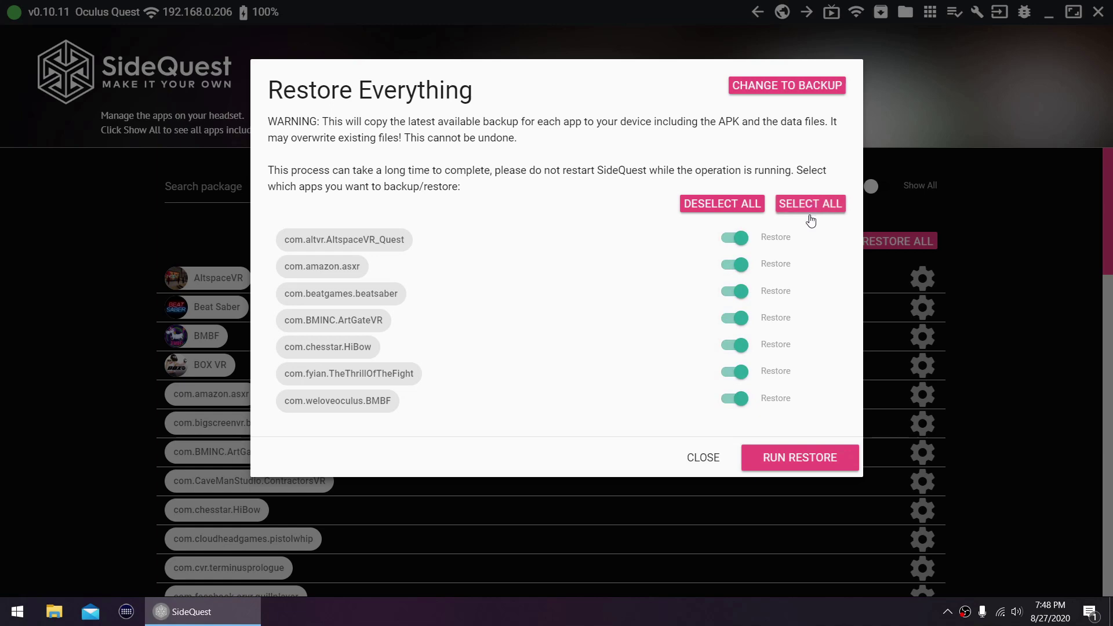
click(795, 460)
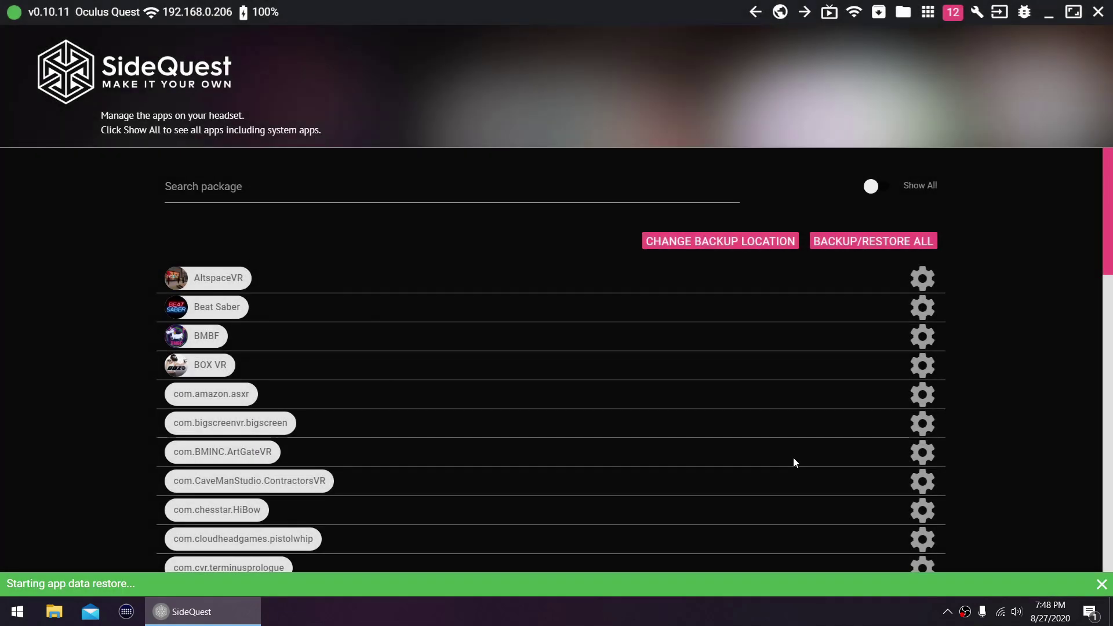
click(946, 22)
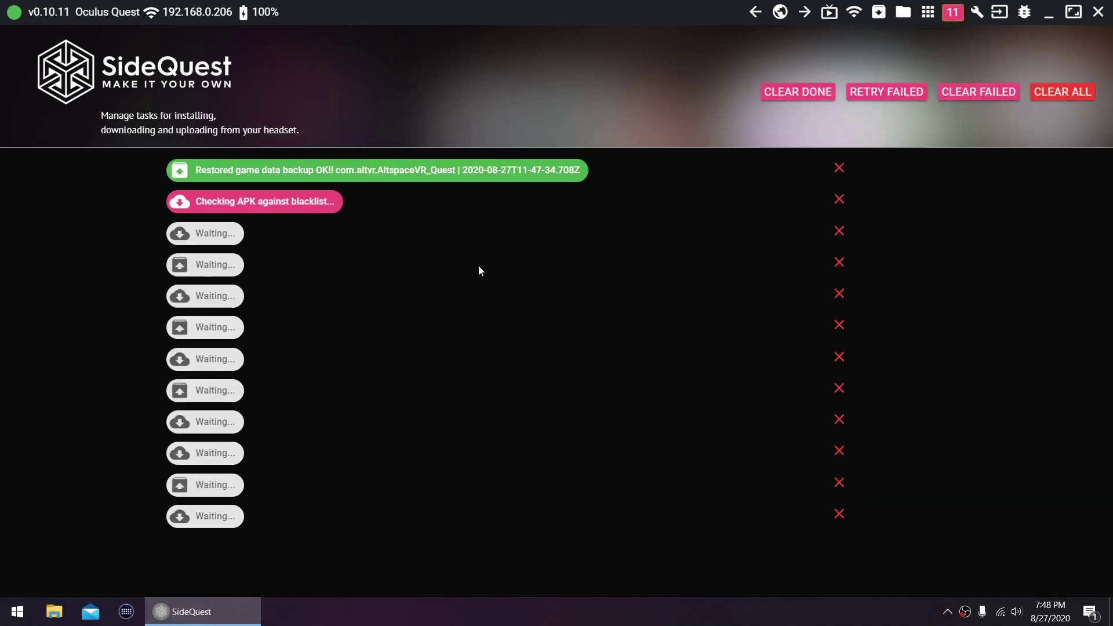